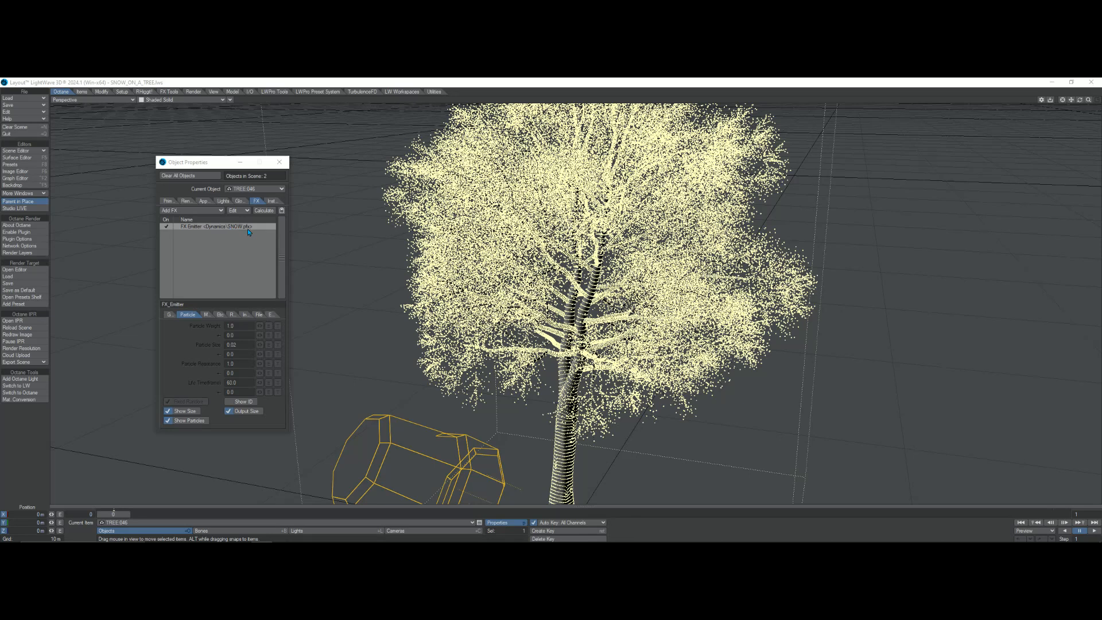
Review the generator and particle settings of the snow FX emitter on the TREE object.
left_click(166, 315)
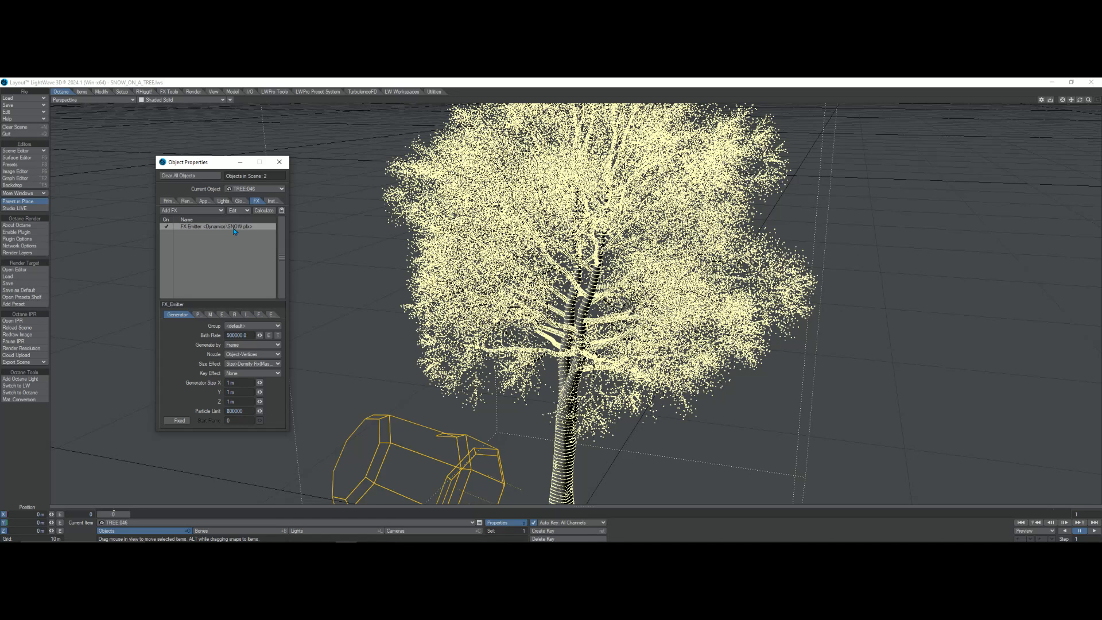
left_click(200, 314)
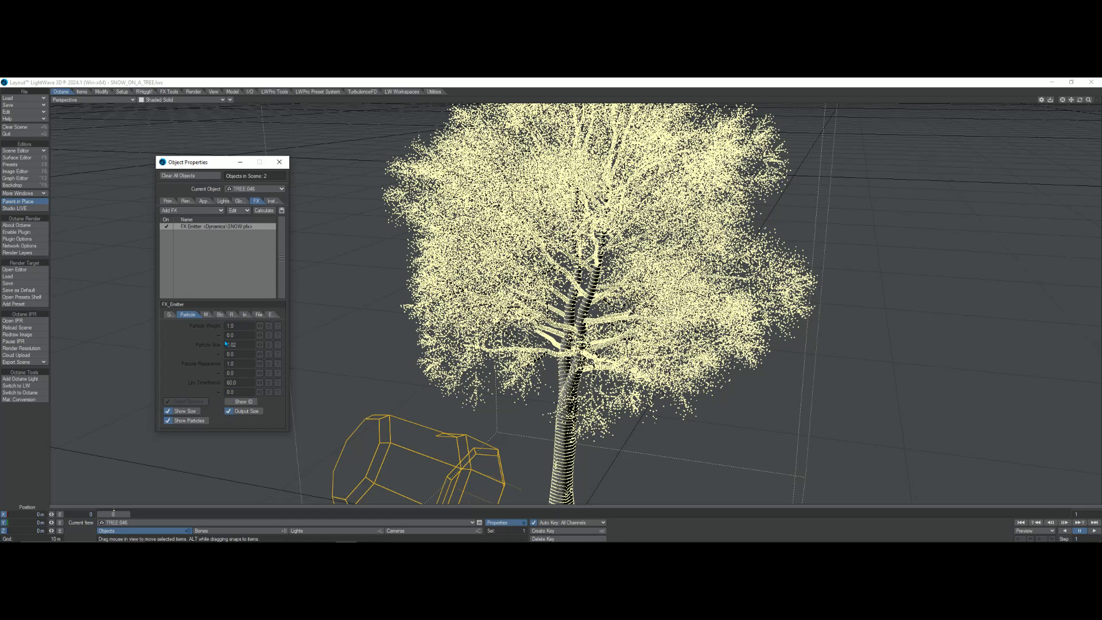
Select the EVALUTATOR object and open the node graph of its OpenVDB Evaluator object replacement.
left_click(413, 522)
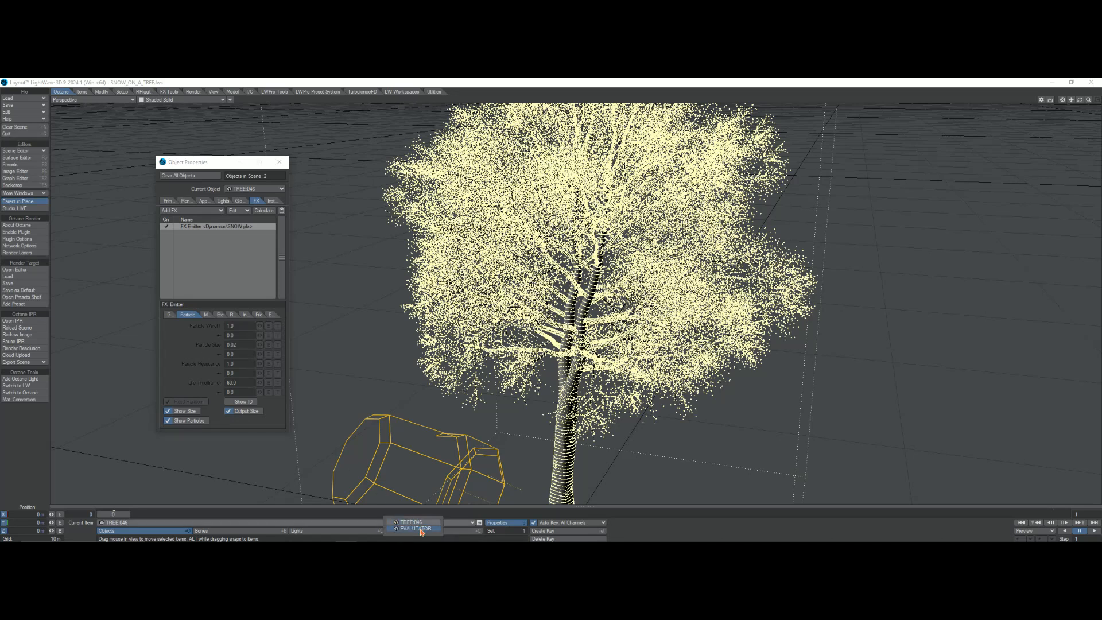
left_click(421, 528)
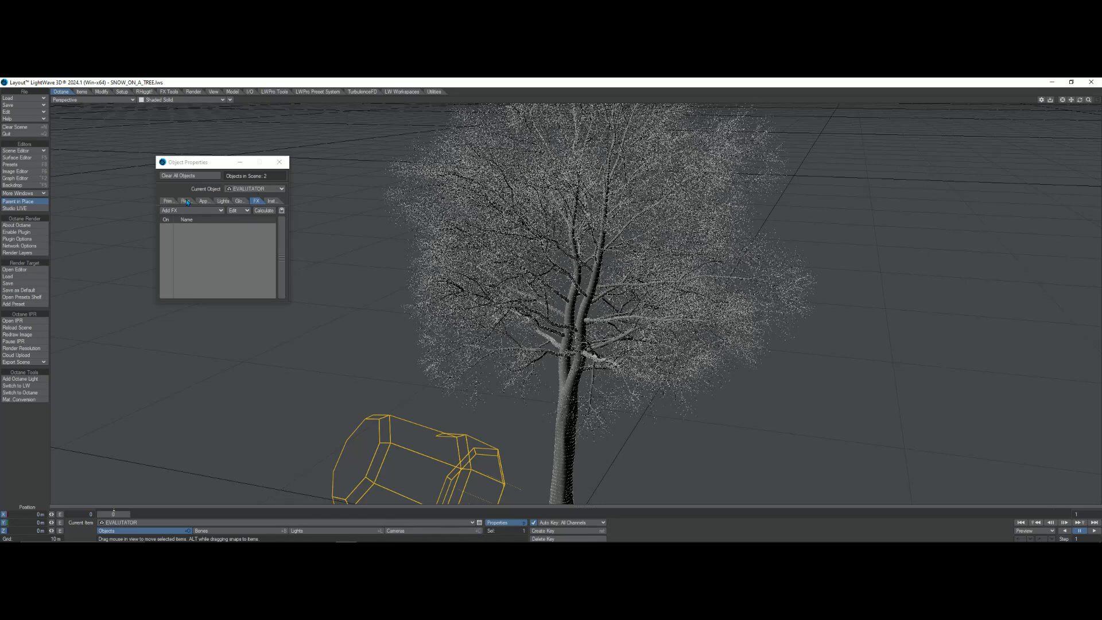
left_click(166, 200)
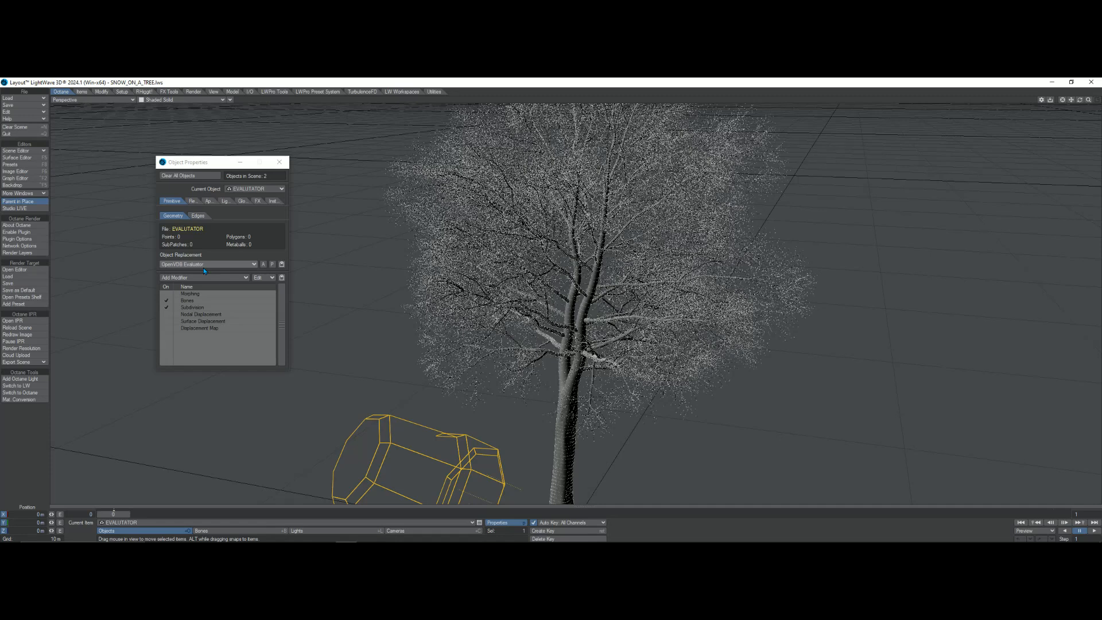
left_click(272, 265)
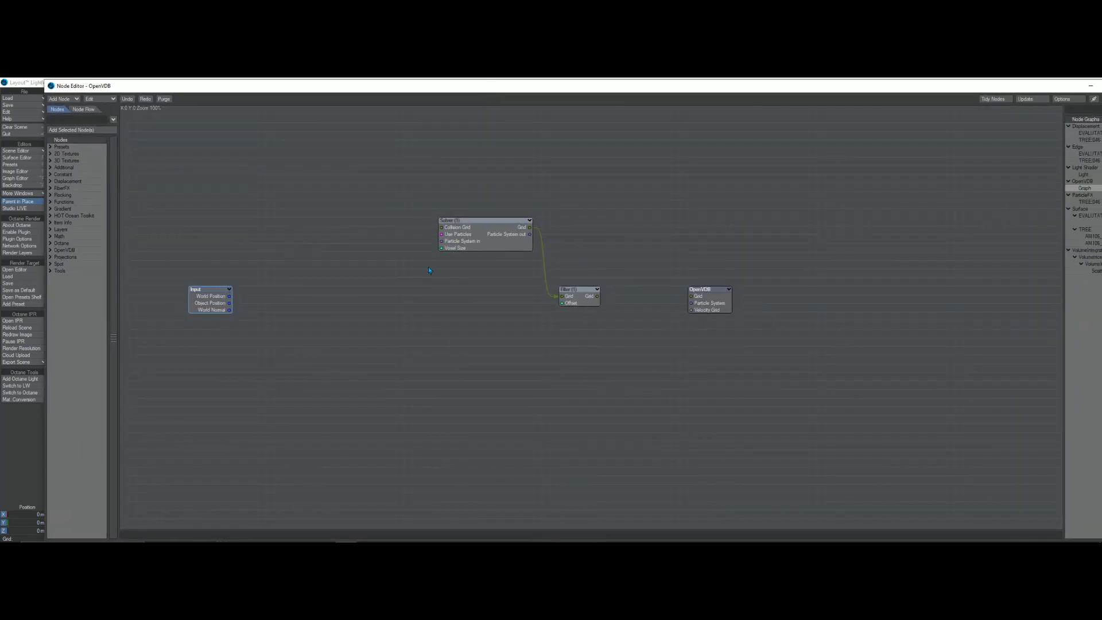
Rearrange the OpenVDB, Input and Solver nodes in the graph and expand the OpenVDB node category.
left_click_drag(701, 303, 702, 294)
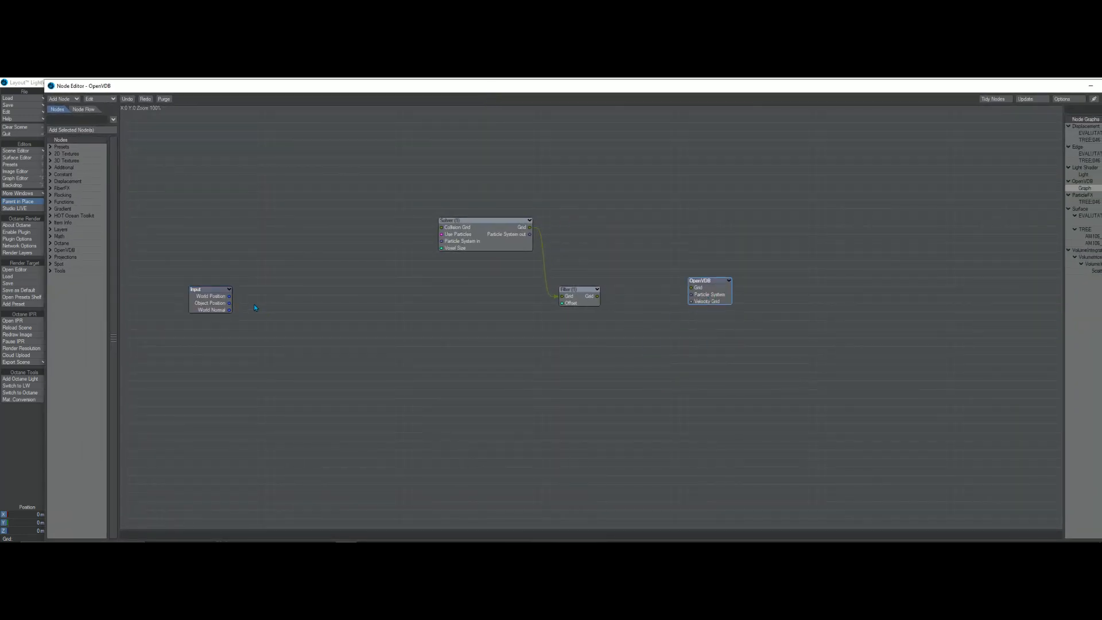
left_click(205, 305)
left_click_drag(205, 307, 197, 290)
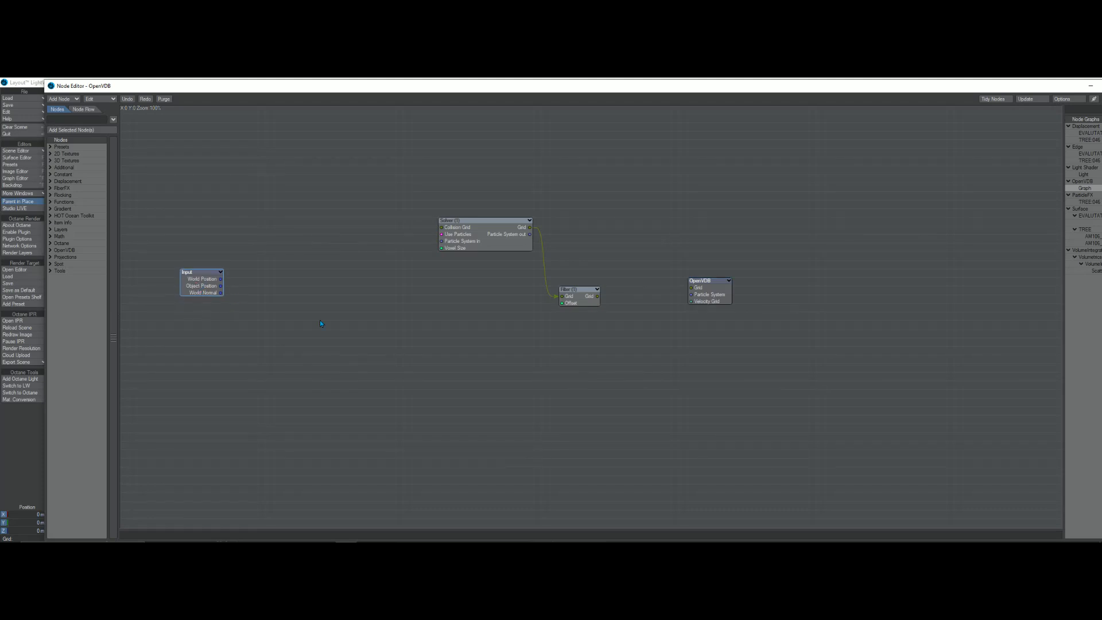
left_click(51, 250)
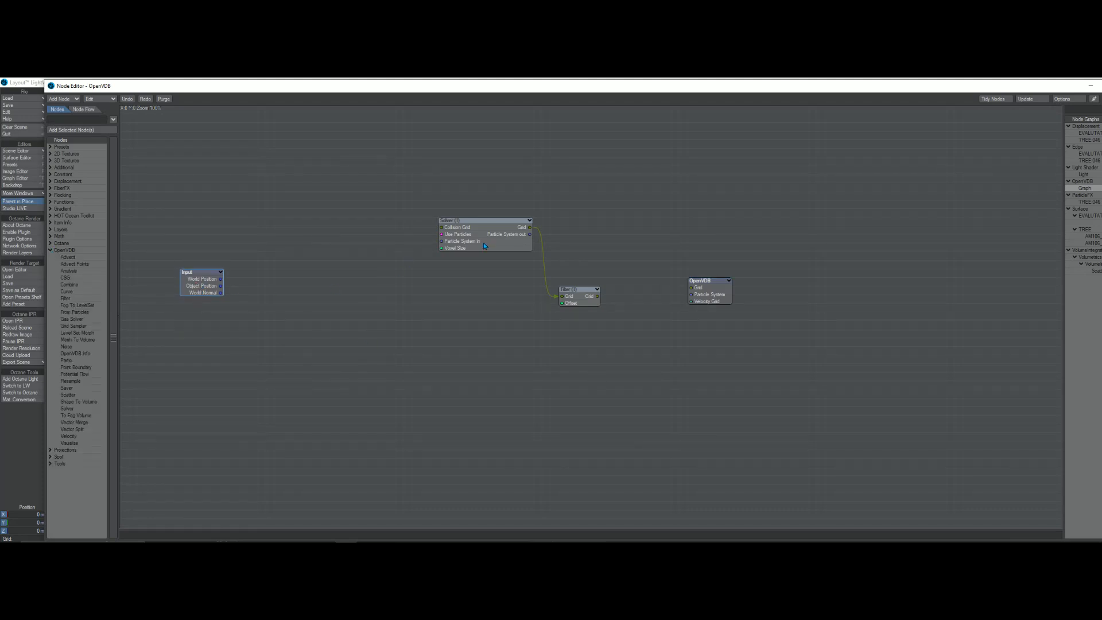
left_click_drag(484, 245, 411, 246)
Inspect the Solver node's simulation settings, including its particle system and voxel size.
double_click(414, 248)
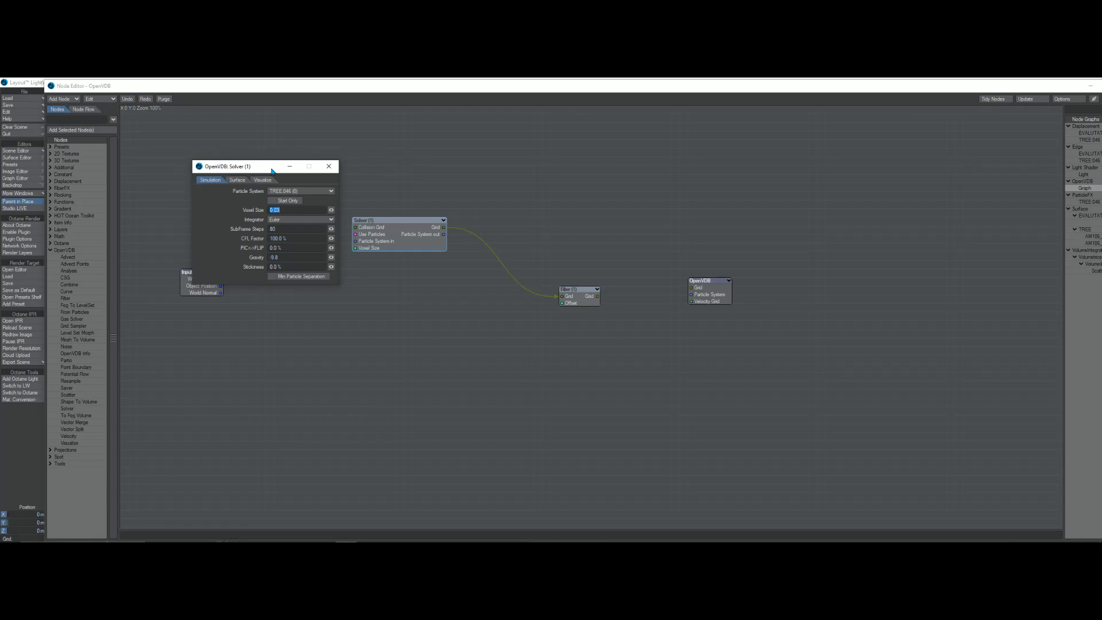
left_click(288, 210)
left_click(328, 166)
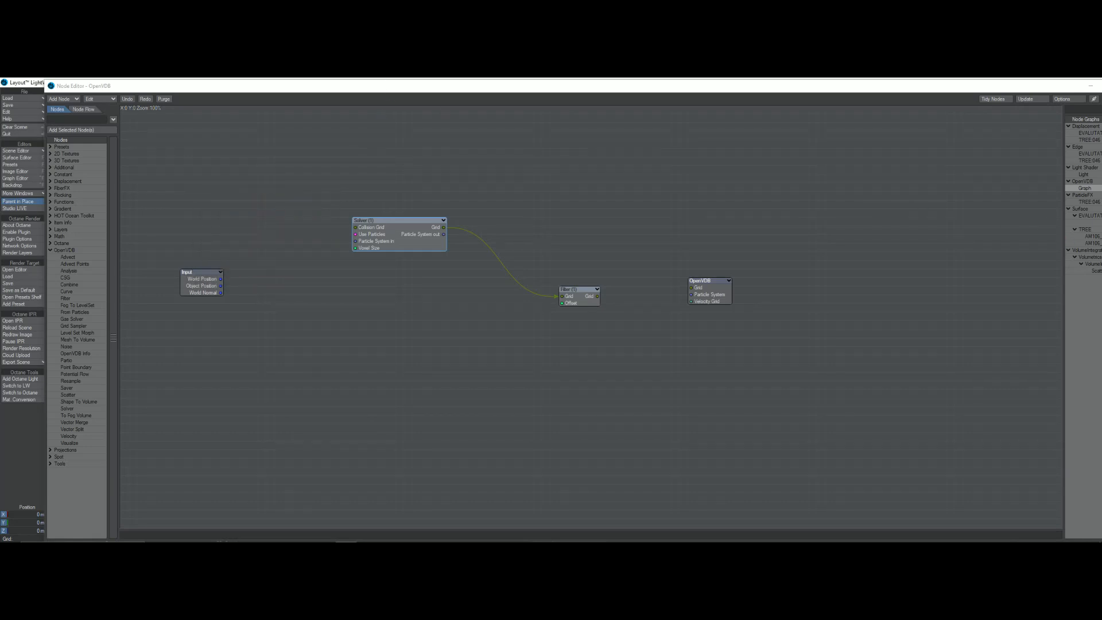
Shrink and reposition the node editor beside the viewport, and connect the Filter node's Grid output to the OpenVDB node's Grid input.
left_click_drag(1100, 224, 855, 229)
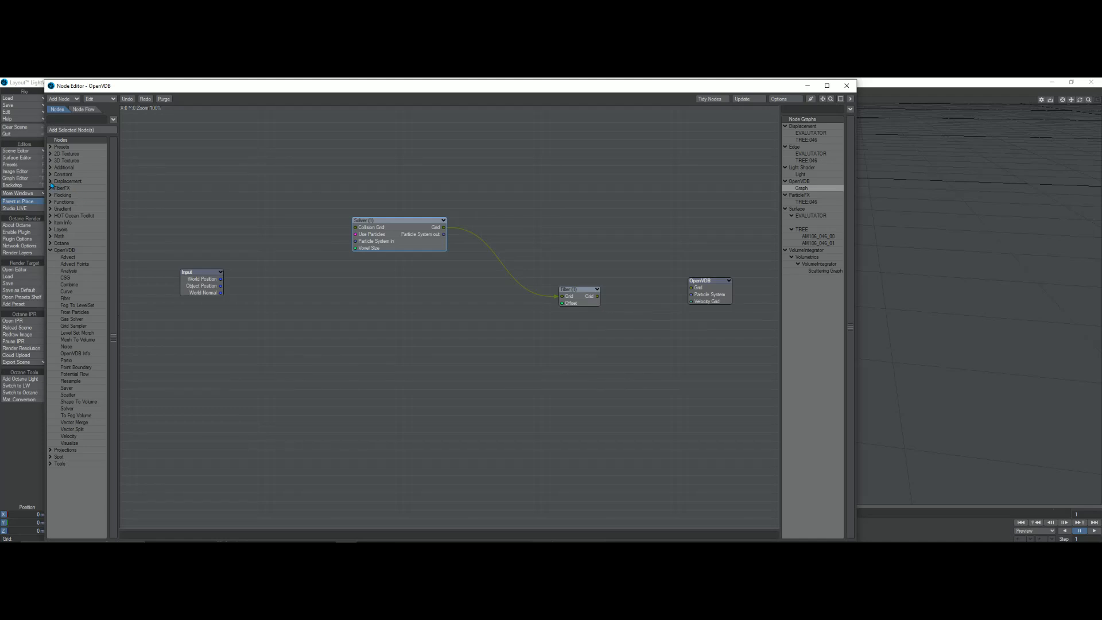
left_click_drag(44, 181, 198, 182)
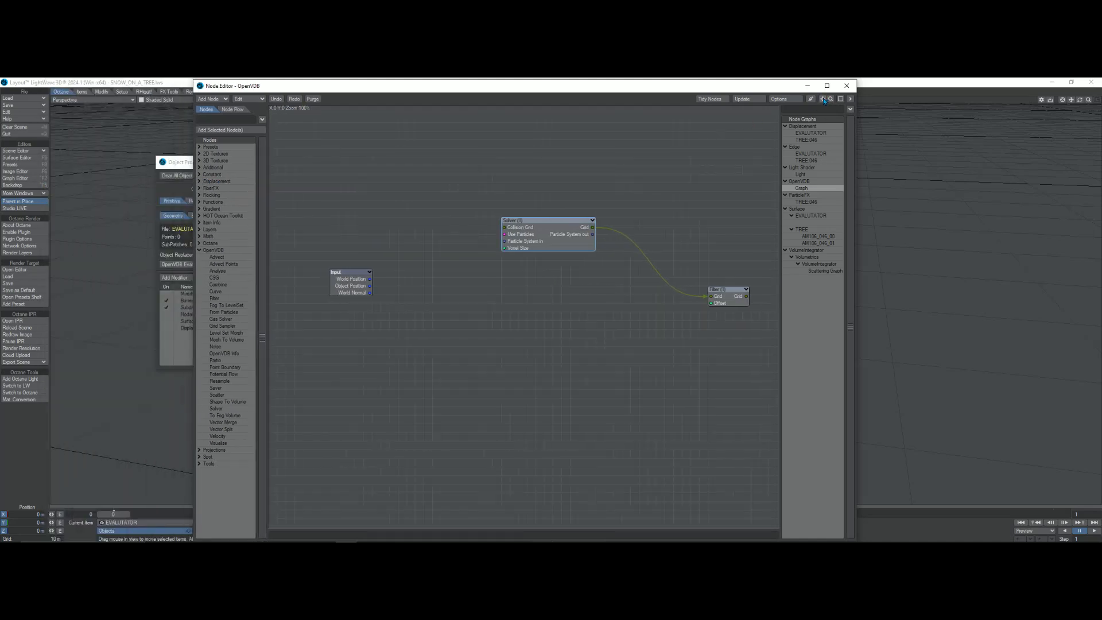
left_click_drag(823, 101, 671, 129)
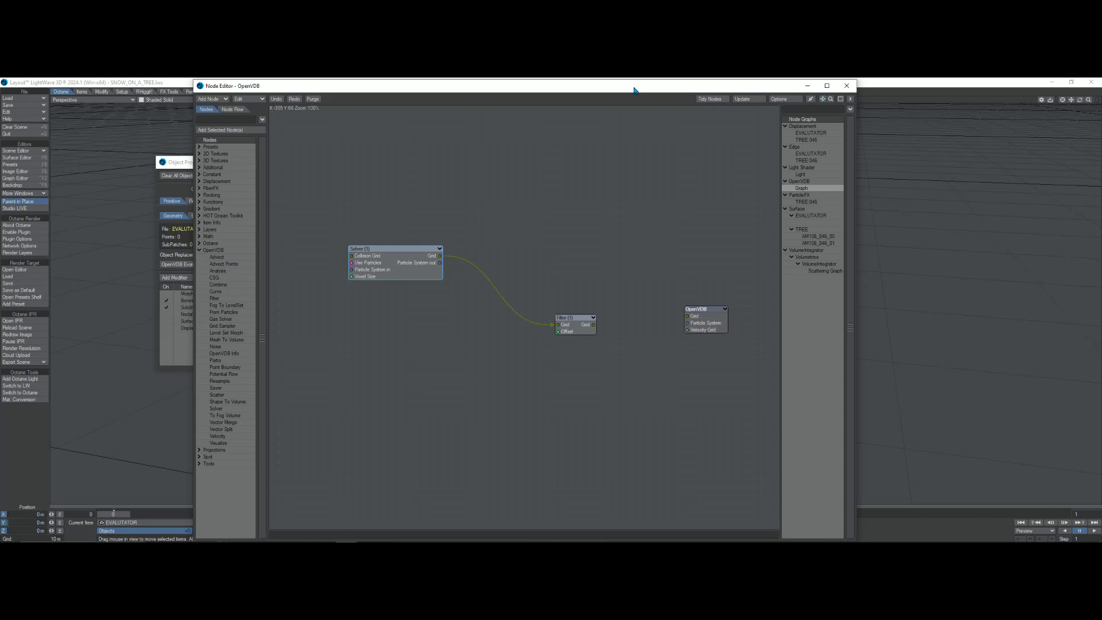
left_click_drag(634, 90, 859, 97)
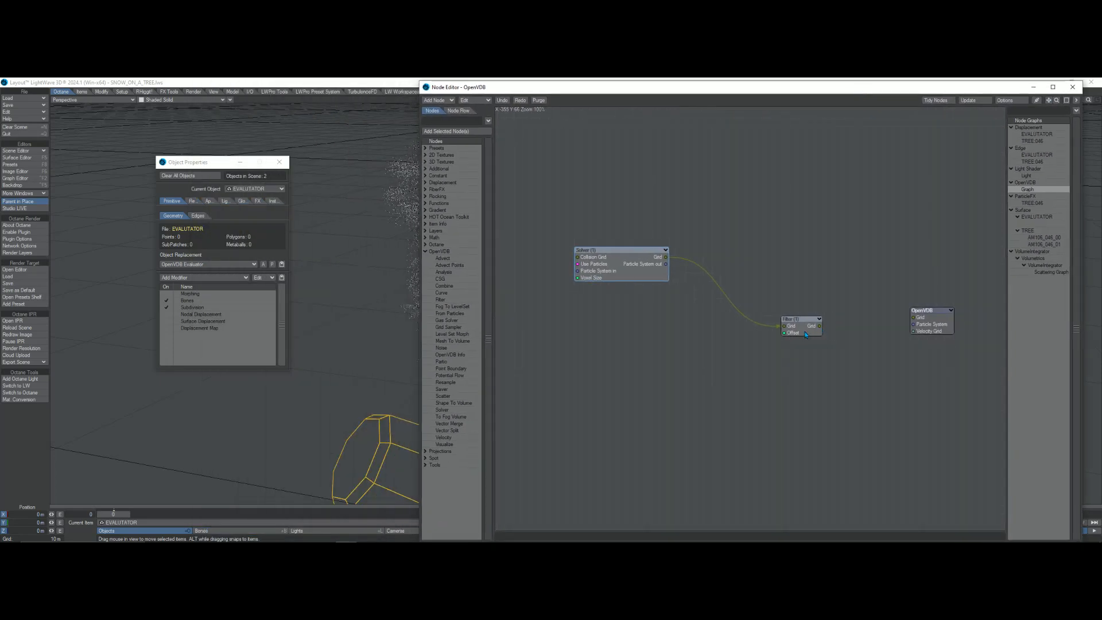
left_click_drag(820, 326, 920, 319)
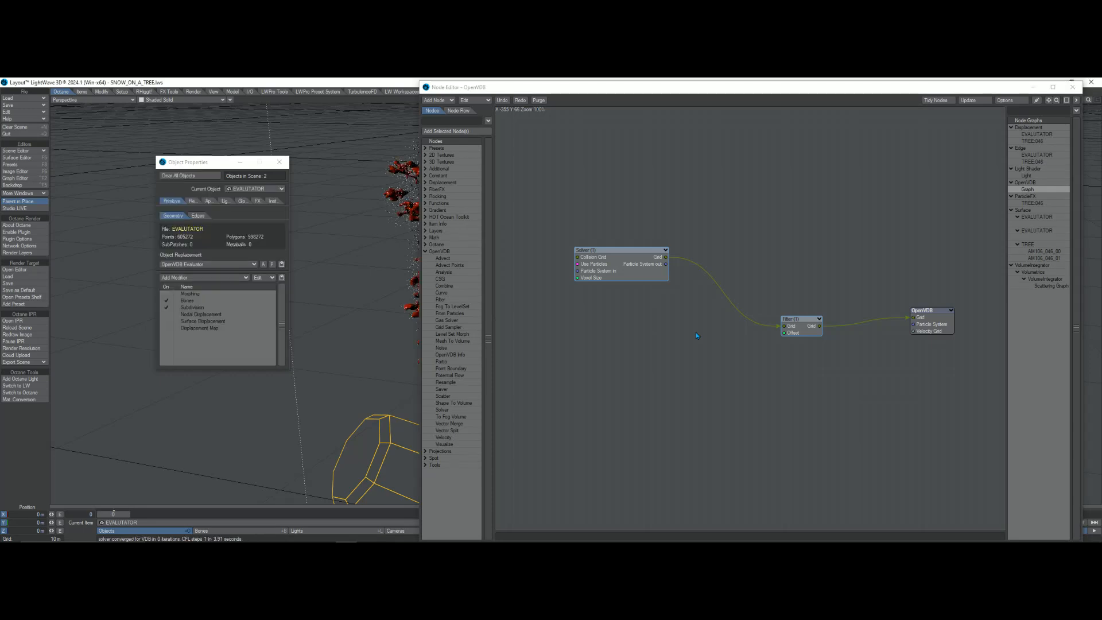
Reposition the node editor and object properties windows and reframe the viewport to leave the meshed tree unobstructed.
left_click_drag(601, 87, 1101, 178)
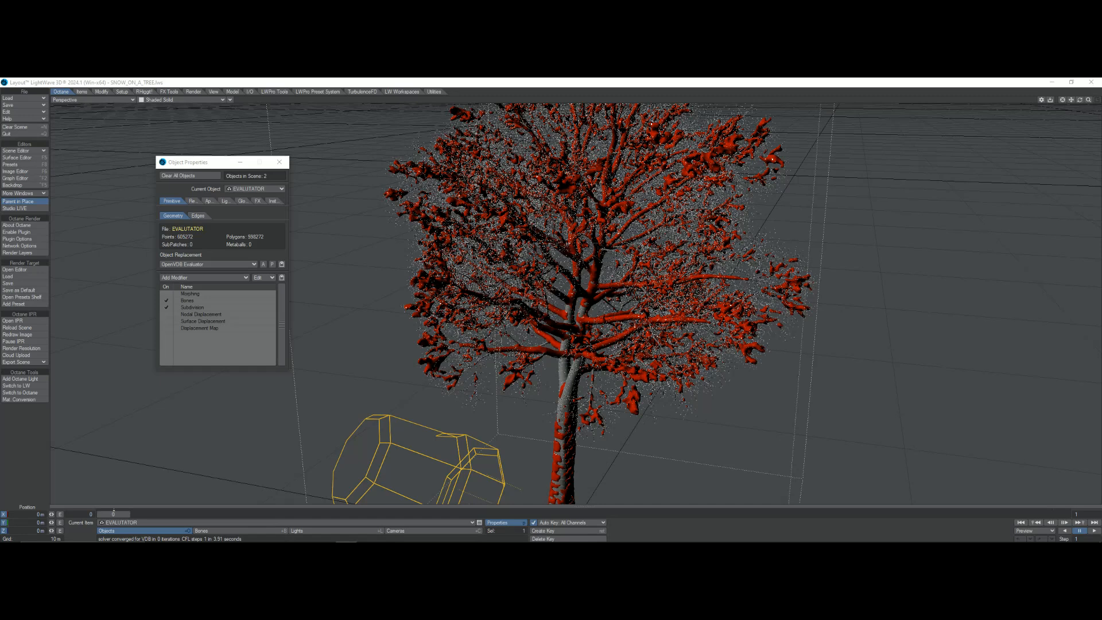
left_click_drag(1101, 117, 815, 93)
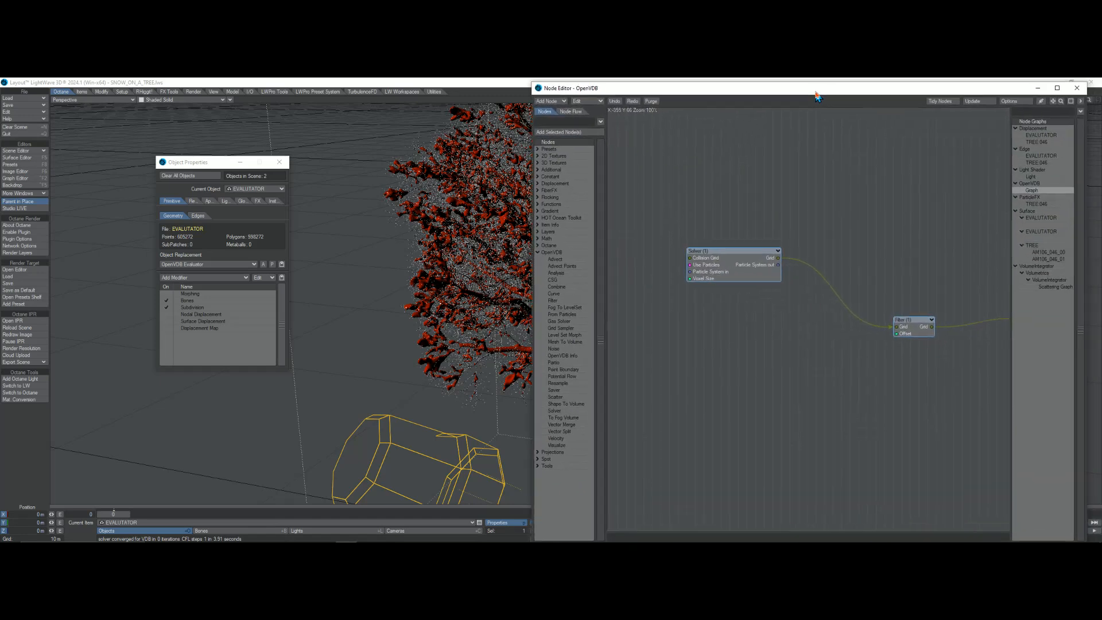
left_click_drag(932, 89, 926, 144)
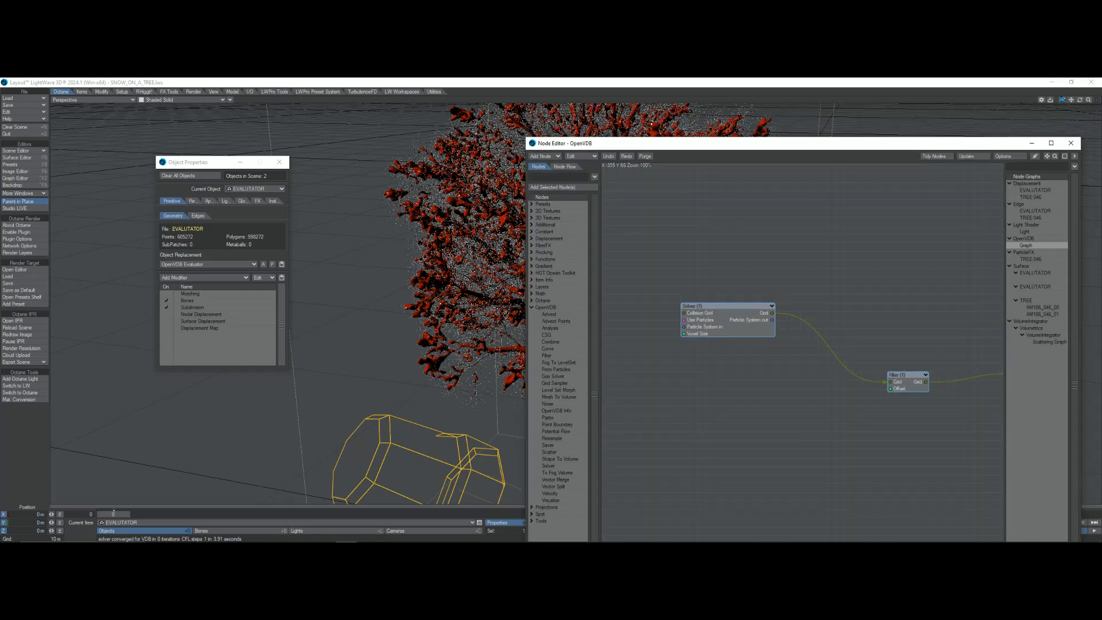
left_click_drag(1071, 101, 1022, 106)
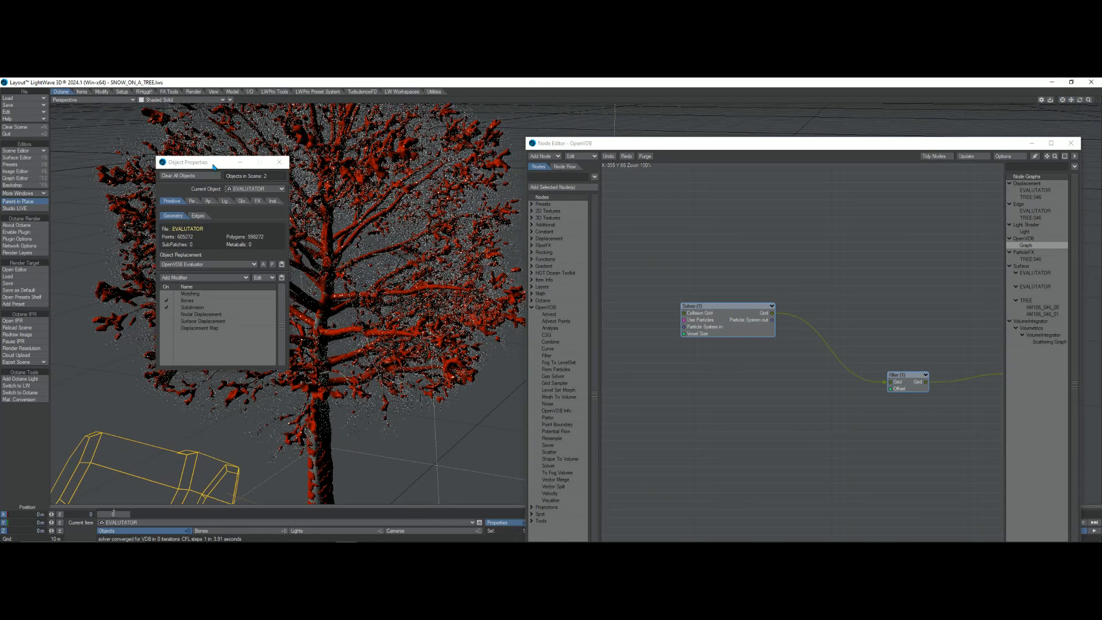
left_click_drag(214, 165, 1101, 385)
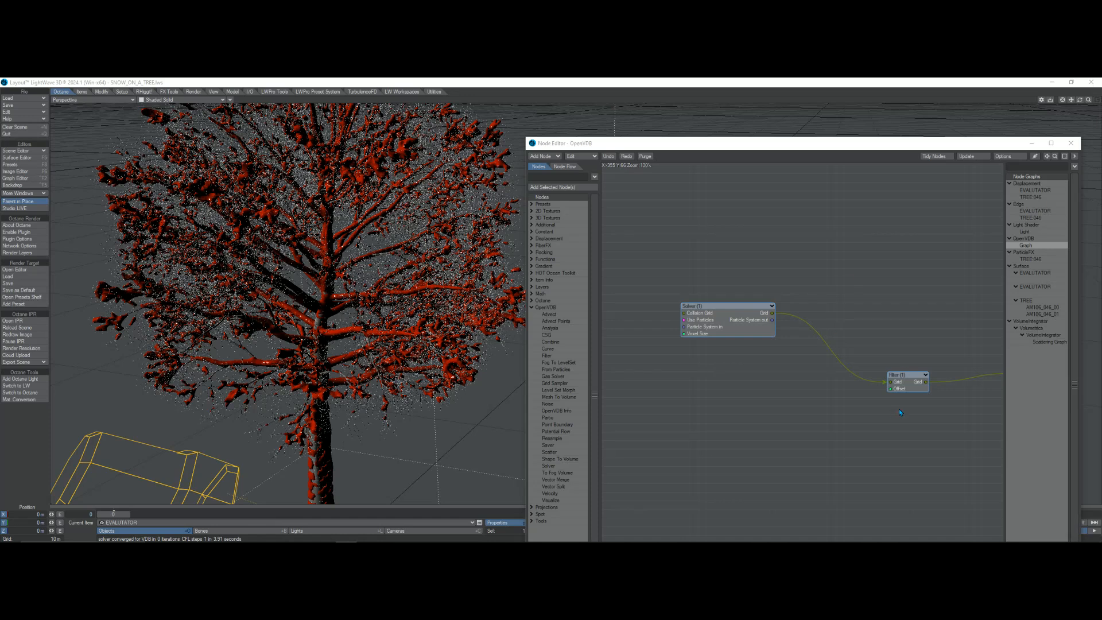
Open the Filter node's settings beside the node graph and set the filter type to Erode.
double_click(909, 390)
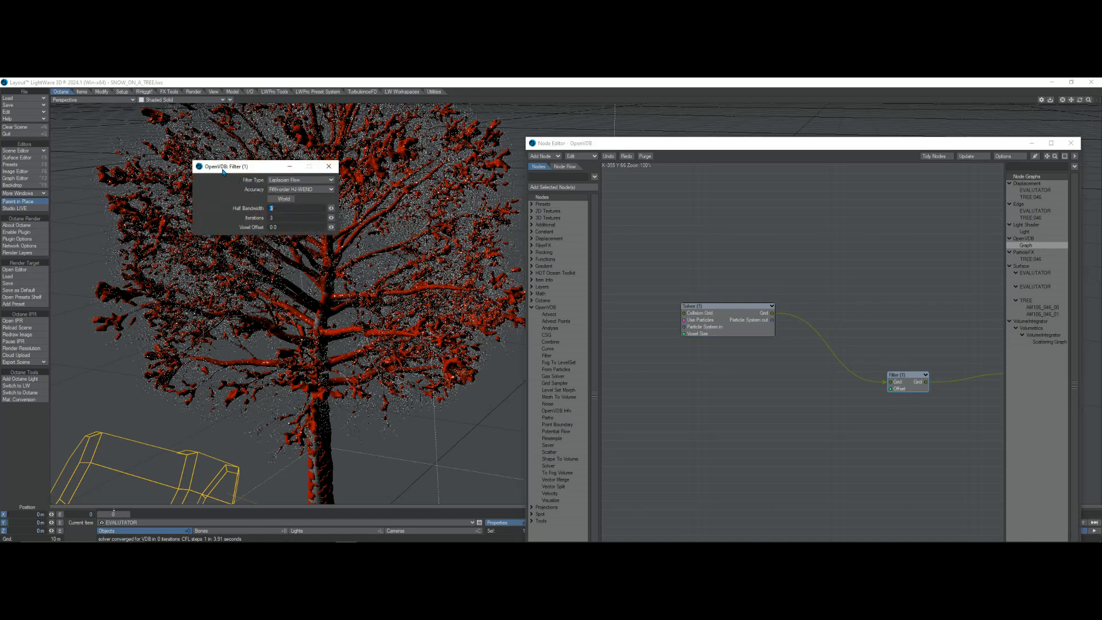
left_click_drag(223, 171, 143, 255)
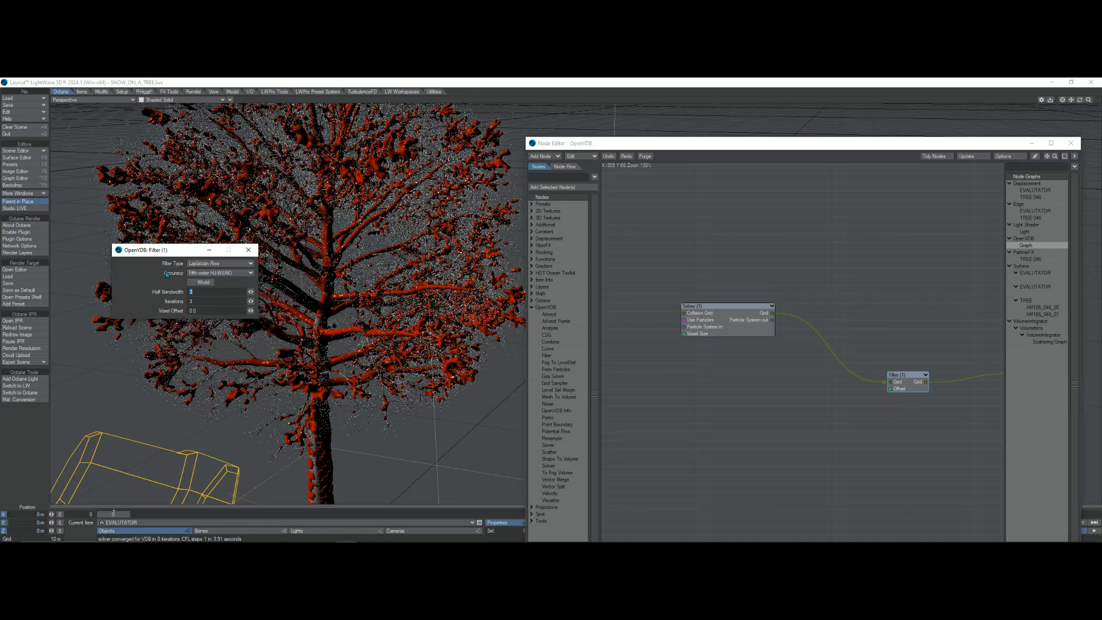
left_click(205, 264)
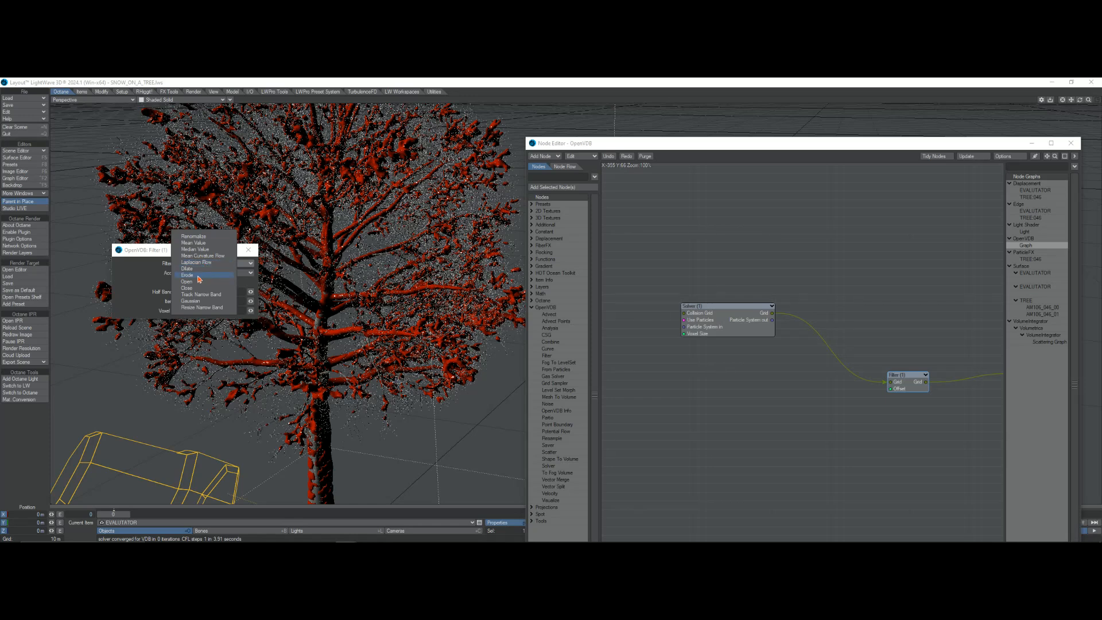
left_click(200, 262)
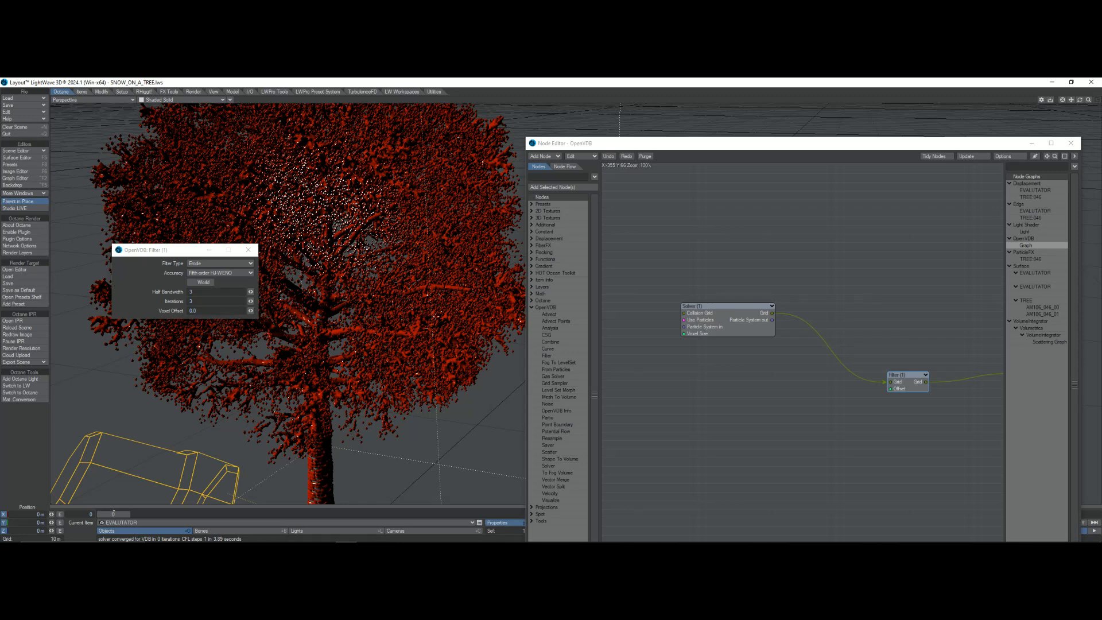
Change the Filter node's filter type to Median Value.
left_click(215, 263)
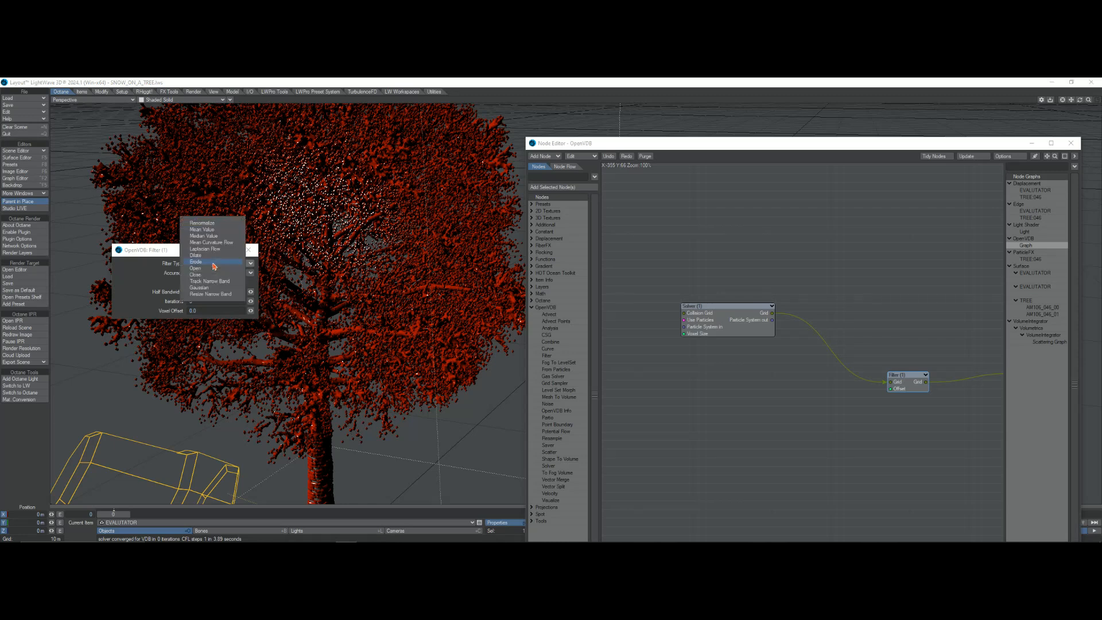
left_click(214, 262)
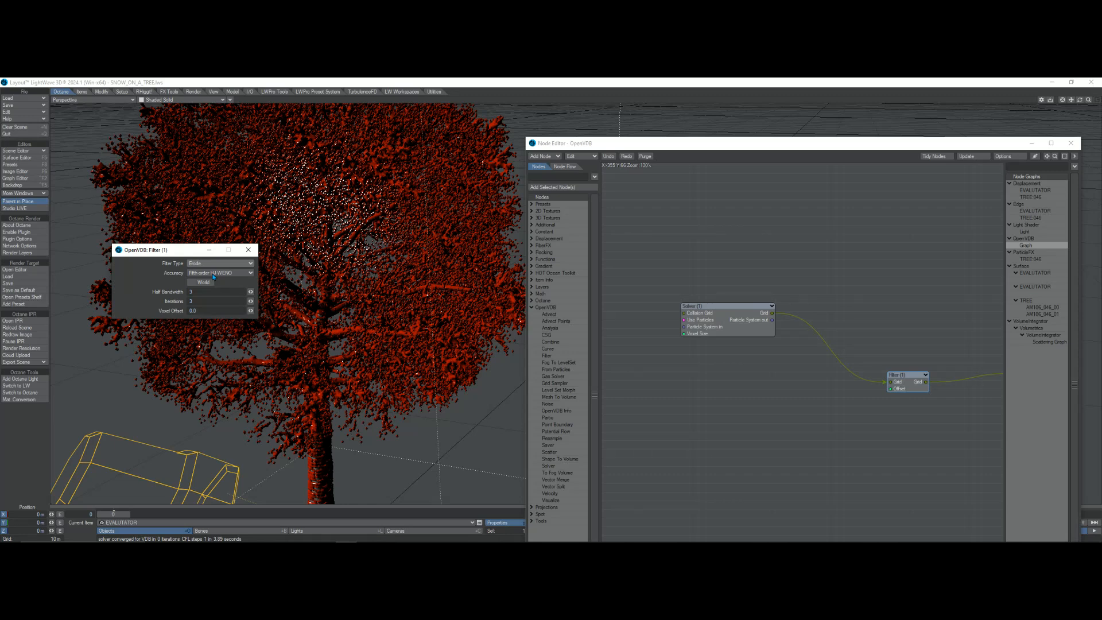
left_click(213, 277)
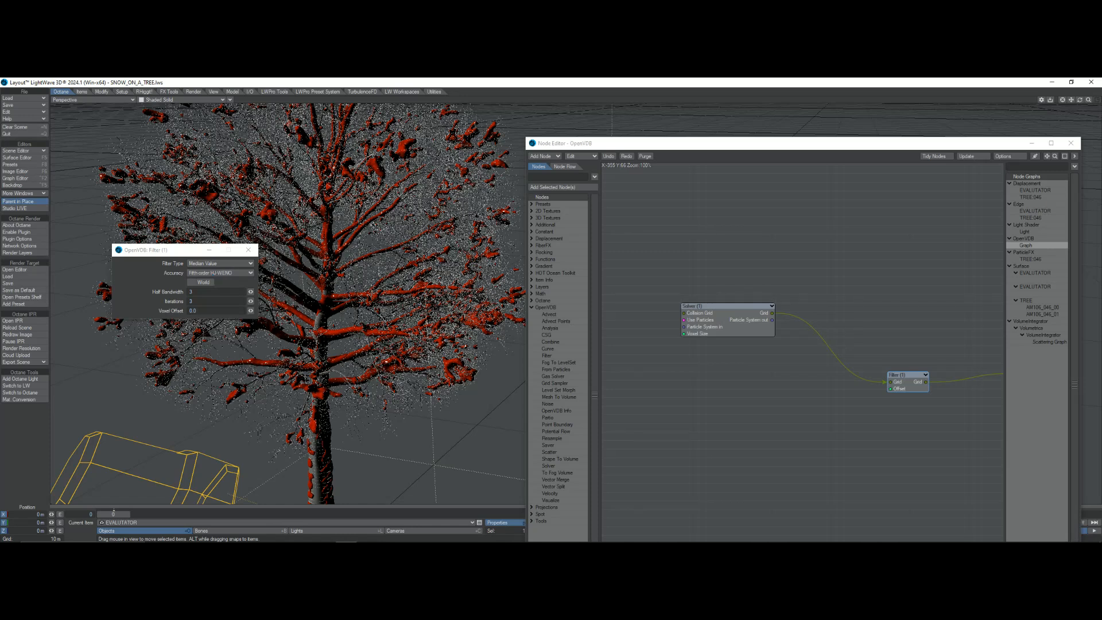
Save the evaluator mesh as a transformed object named snow1 in the project's Objects folder.
left_click(30, 105)
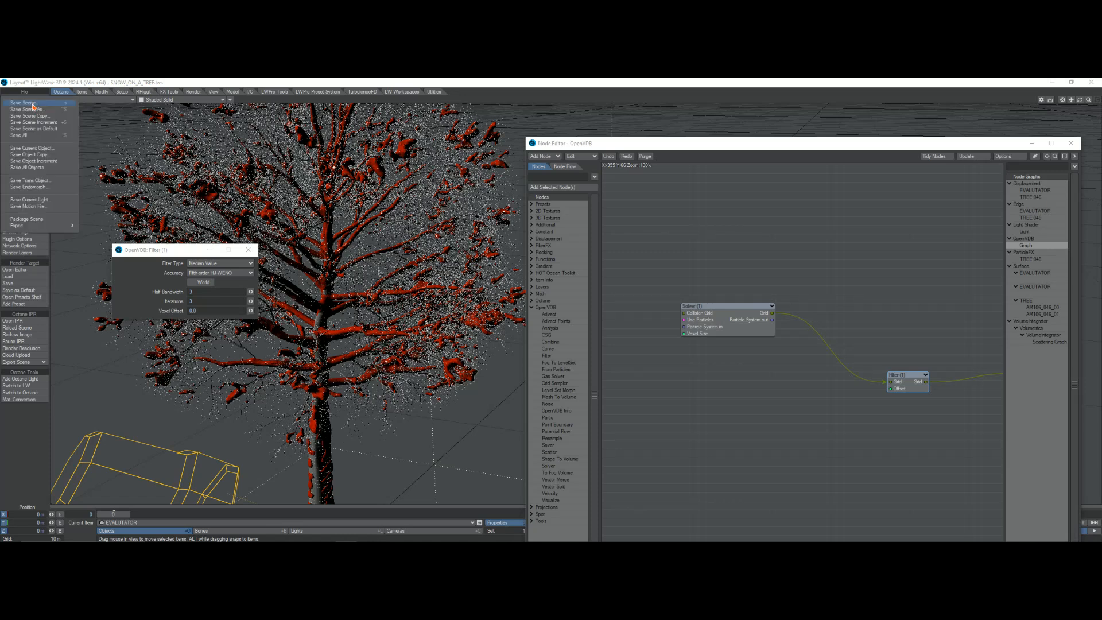
left_click(30, 180)
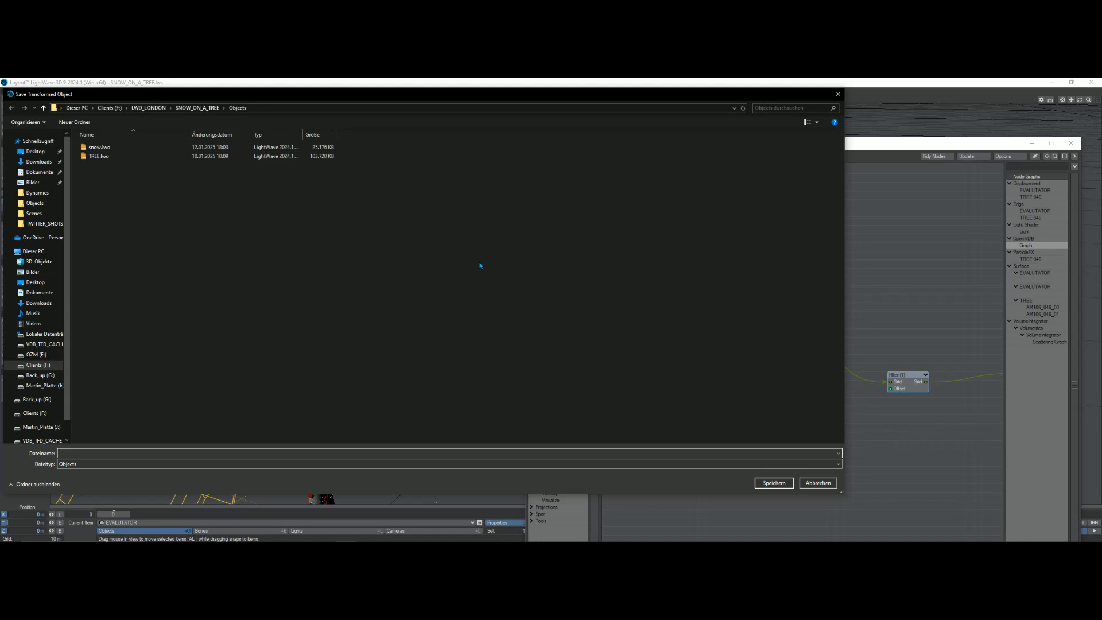
type("snow1")
key("Return")
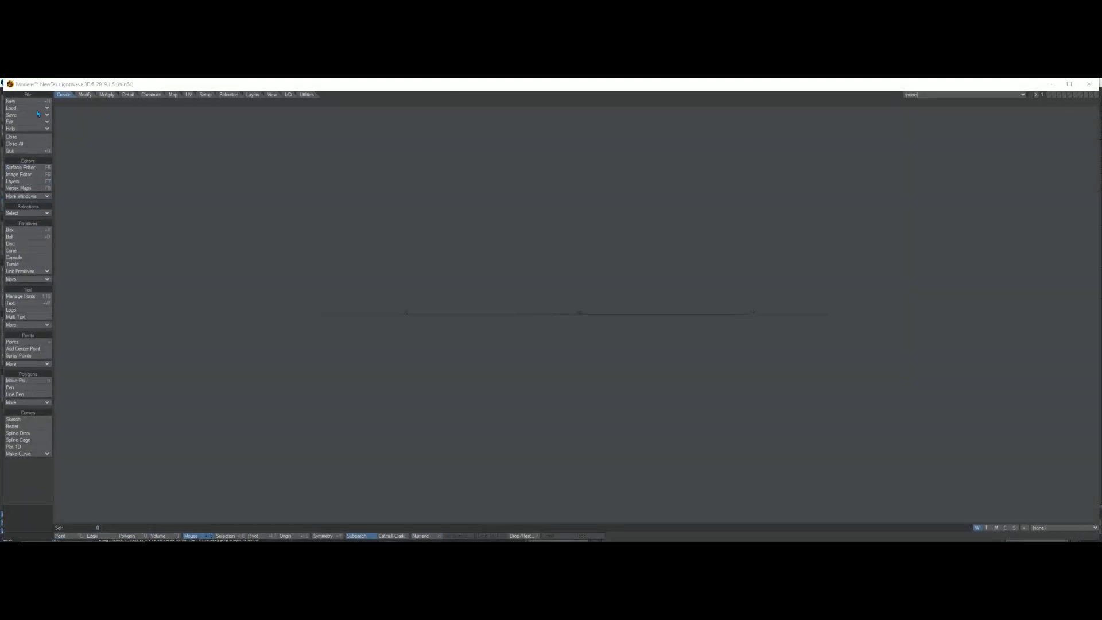
Switch to LightWave Modeler and load snow1.lwo from the SNOW_ON_A_TREE project's Objects folder.
left_click(28, 94)
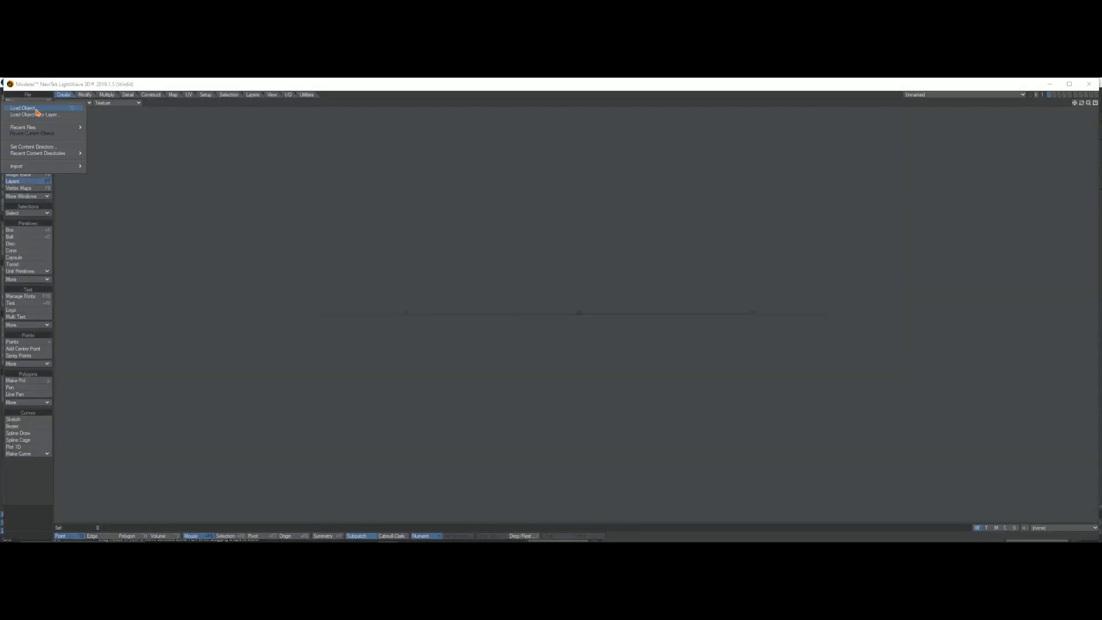
mouse_move(61, 128)
left_click(57, 108)
left_click(200, 112)
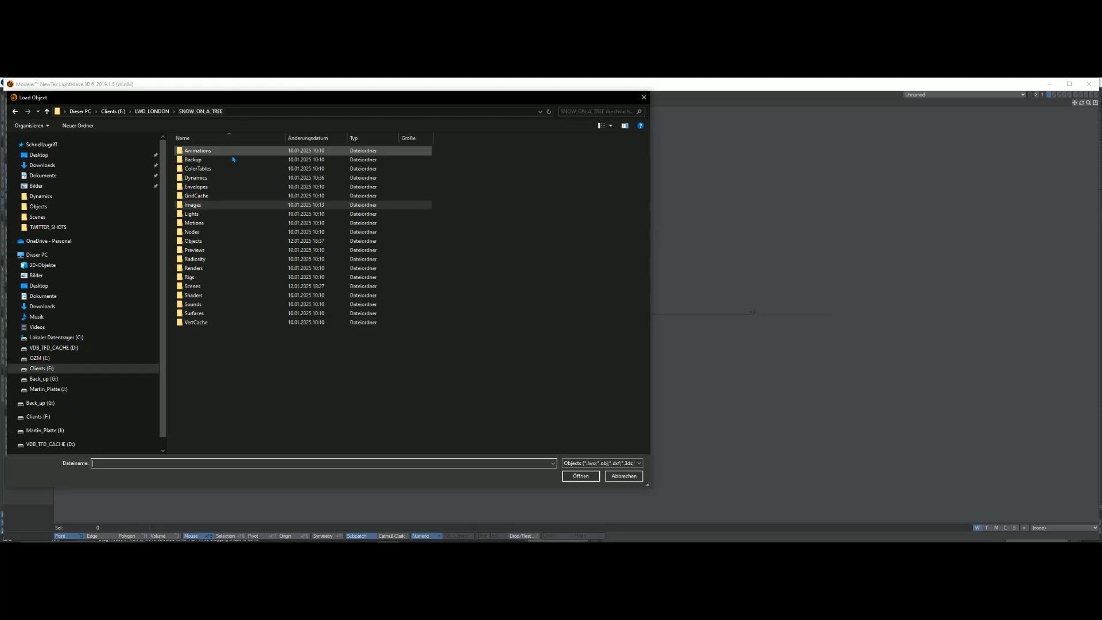
double_click(195, 240)
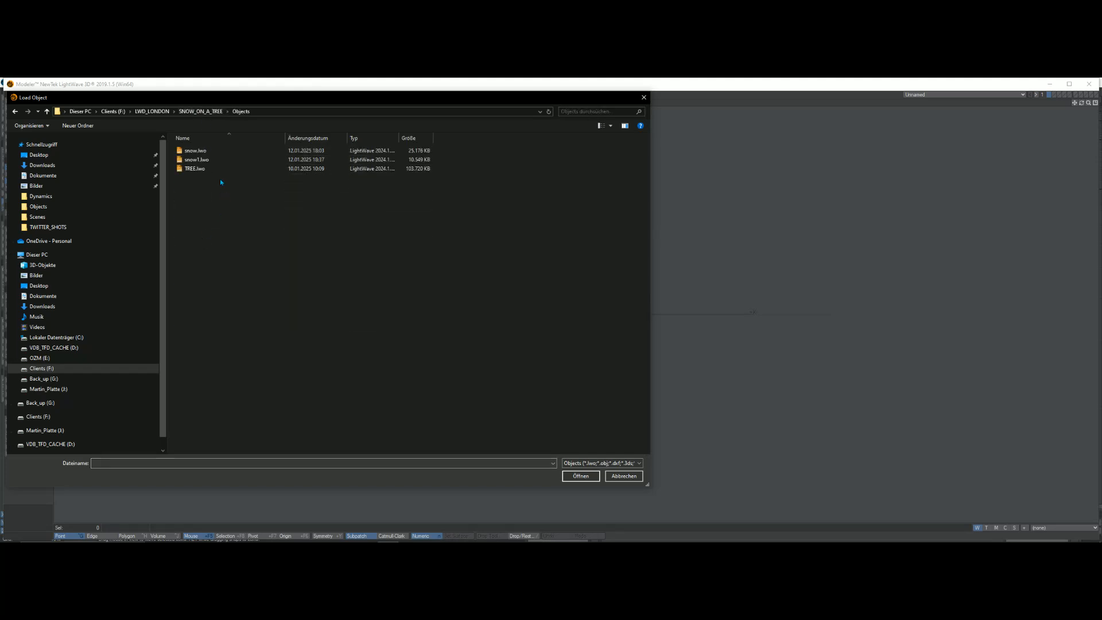
double_click(212, 162)
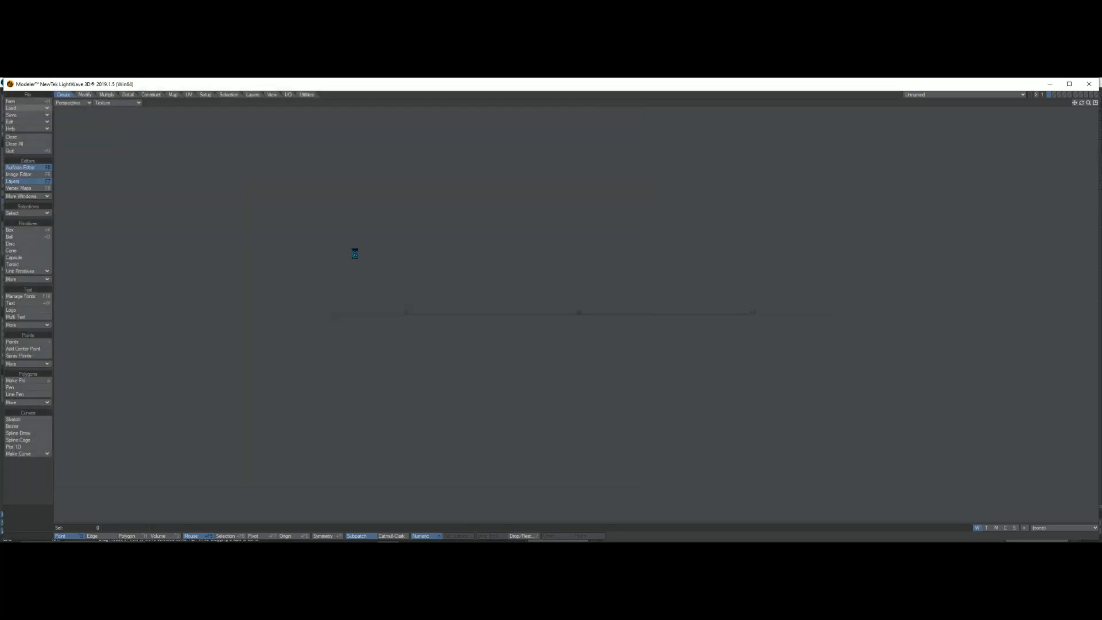
Load TREE.lwo from the project's recent files, skip all its missing images, and show only the trunk-and-branches layer.
left_click_drag(574, 333, 599, 331, "alt")
left_click(32, 108)
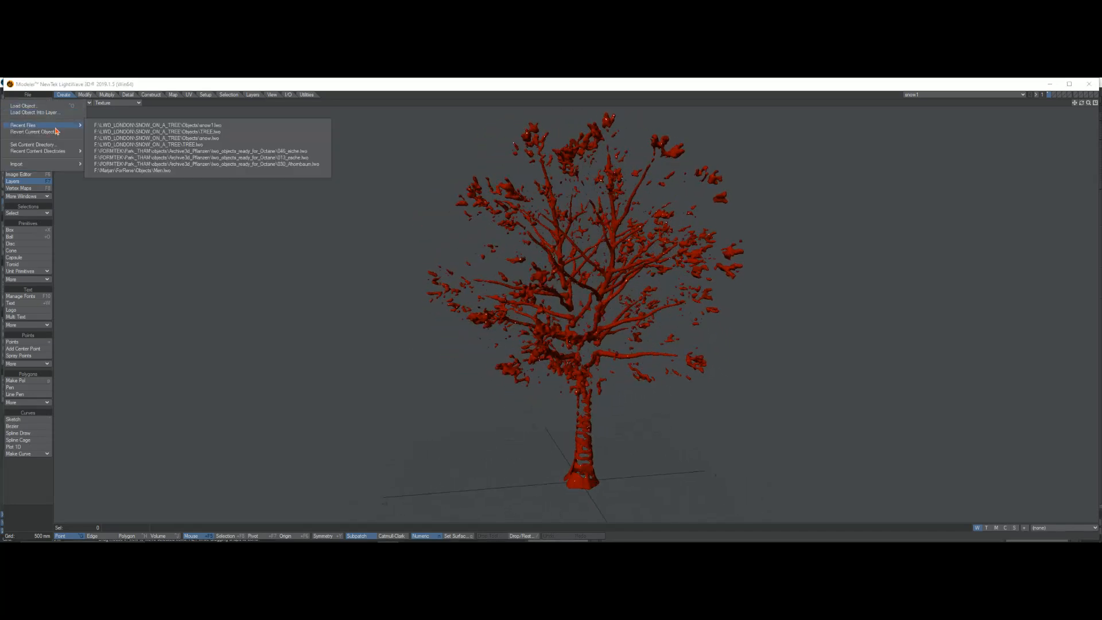
left_click(186, 132)
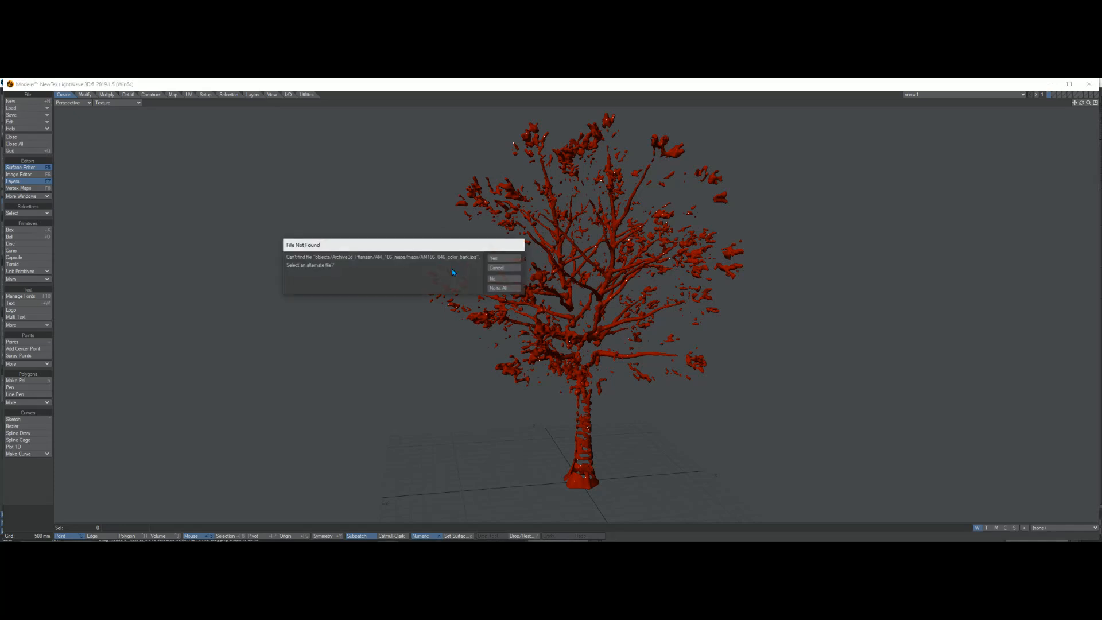
left_click(497, 289)
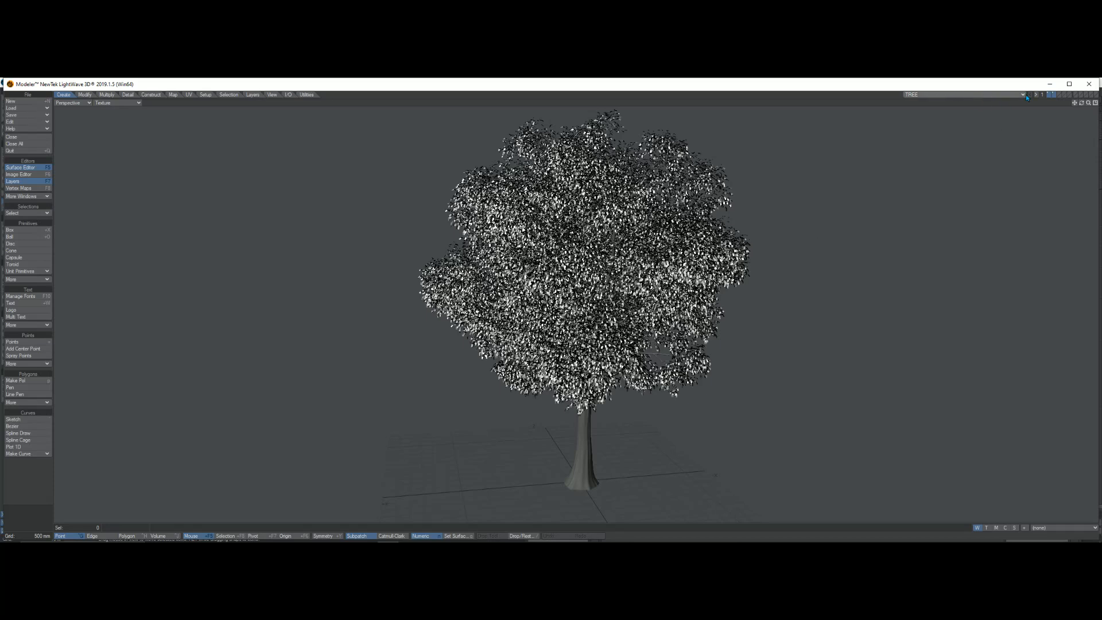
left_click(1049, 95)
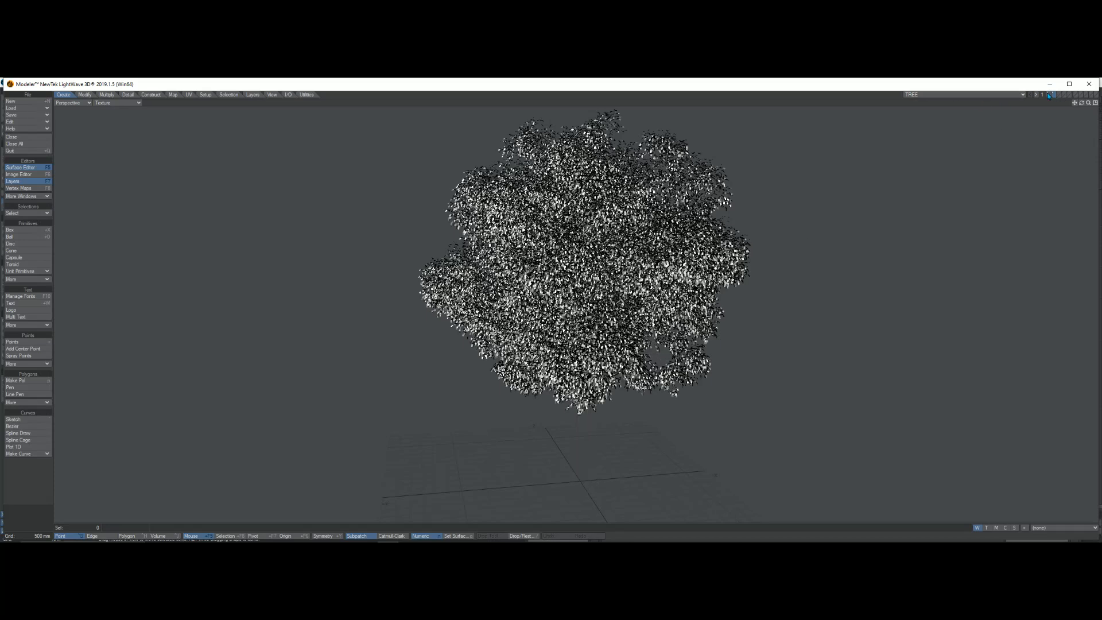
left_click(1049, 95)
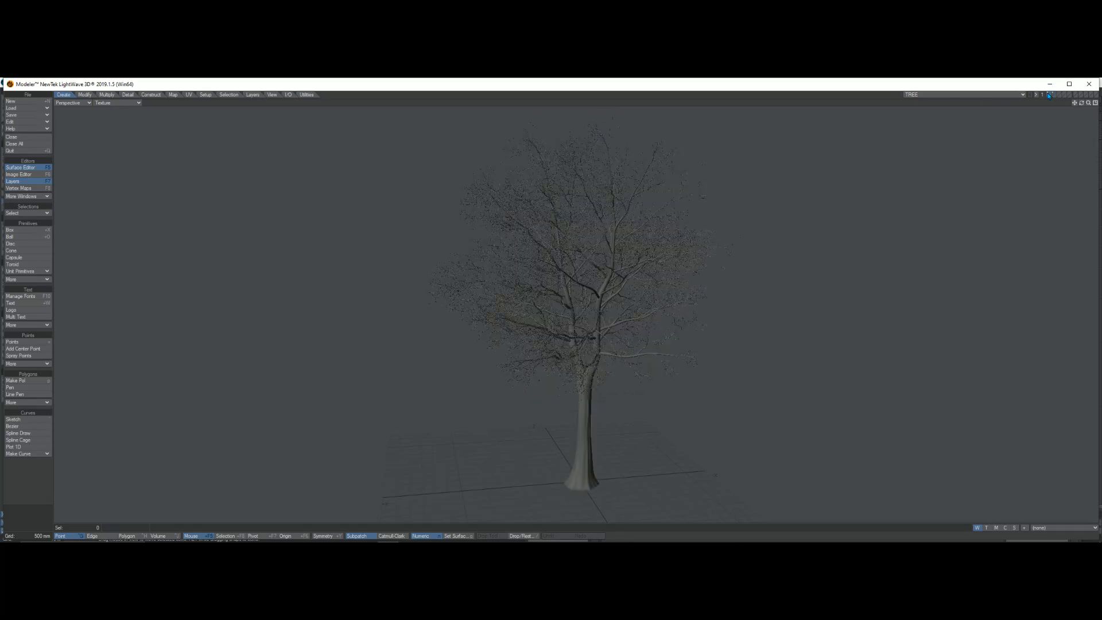
Copy the snow1 mesh into the empty third layer of TREE and set the trunk-and-branches layer as background.
left_click(969, 94)
left_click(971, 86)
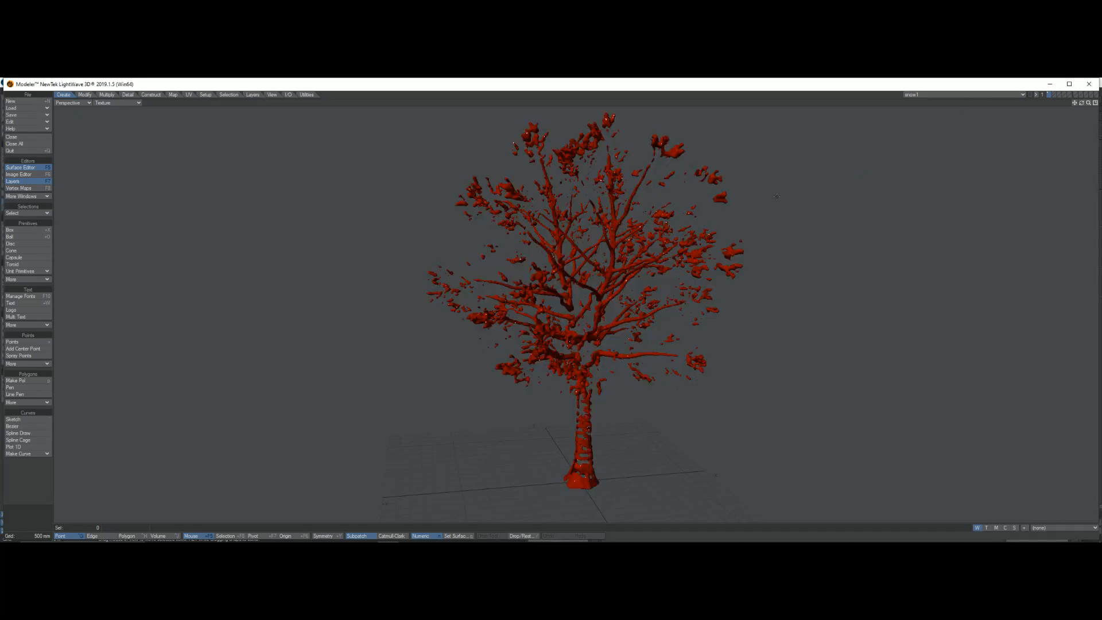
left_click(965, 94)
left_click(967, 98)
left_click(1054, 95)
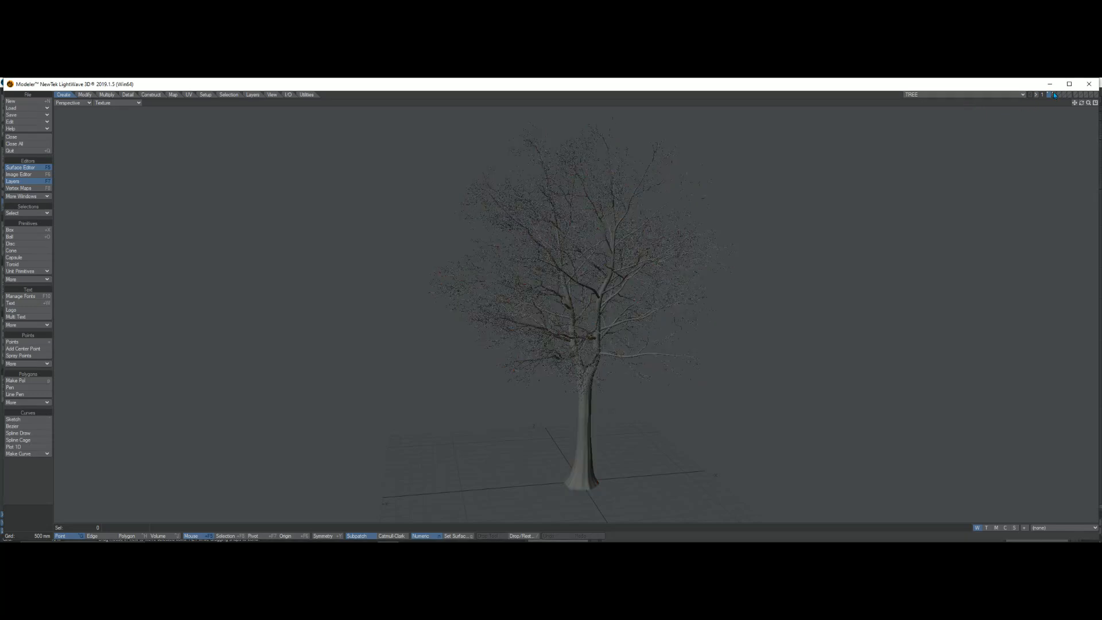
left_click(1059, 94)
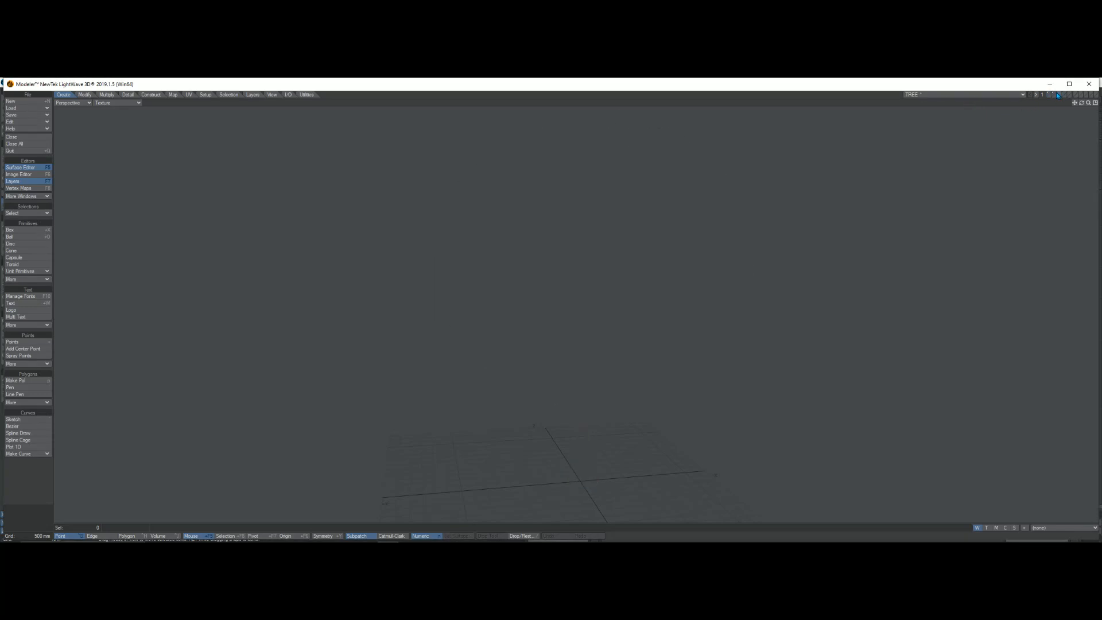
left_click(1049, 95)
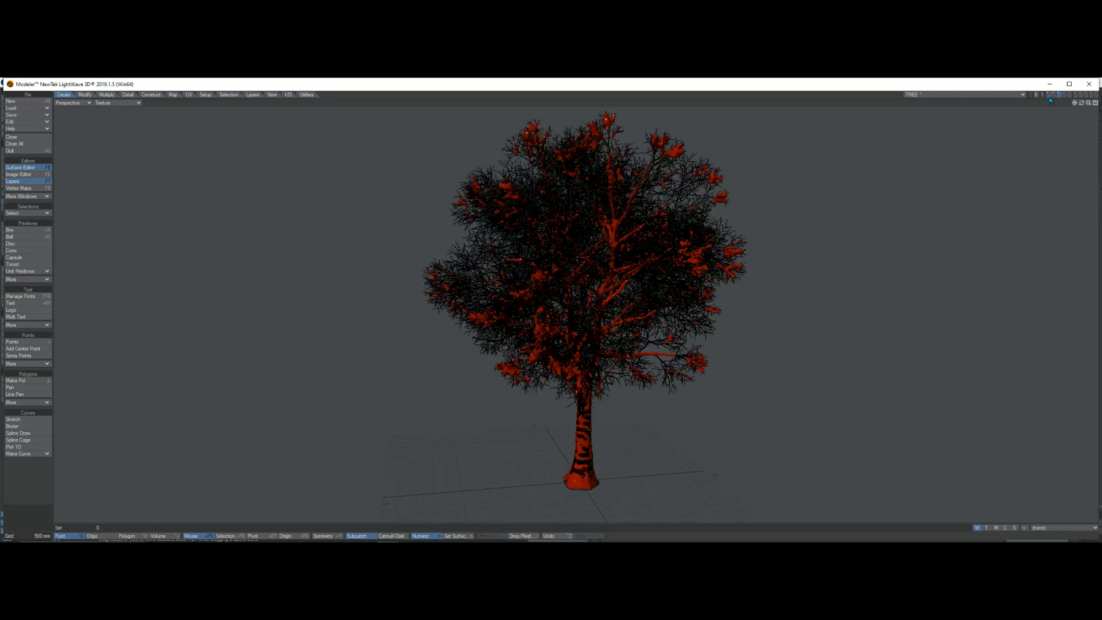
Examine the snow mesh's coverage on the tree's trunk and branches from several sides and up close.
left_click_drag(616, 291, 674, 288, "alt")
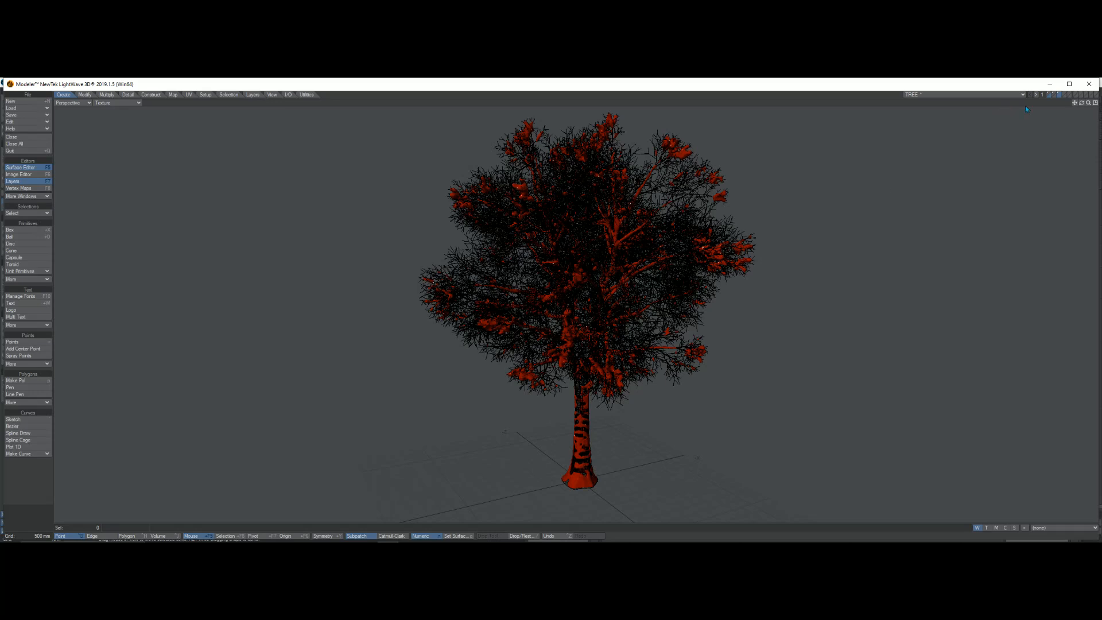
left_click_drag(1088, 105, 1088, 106)
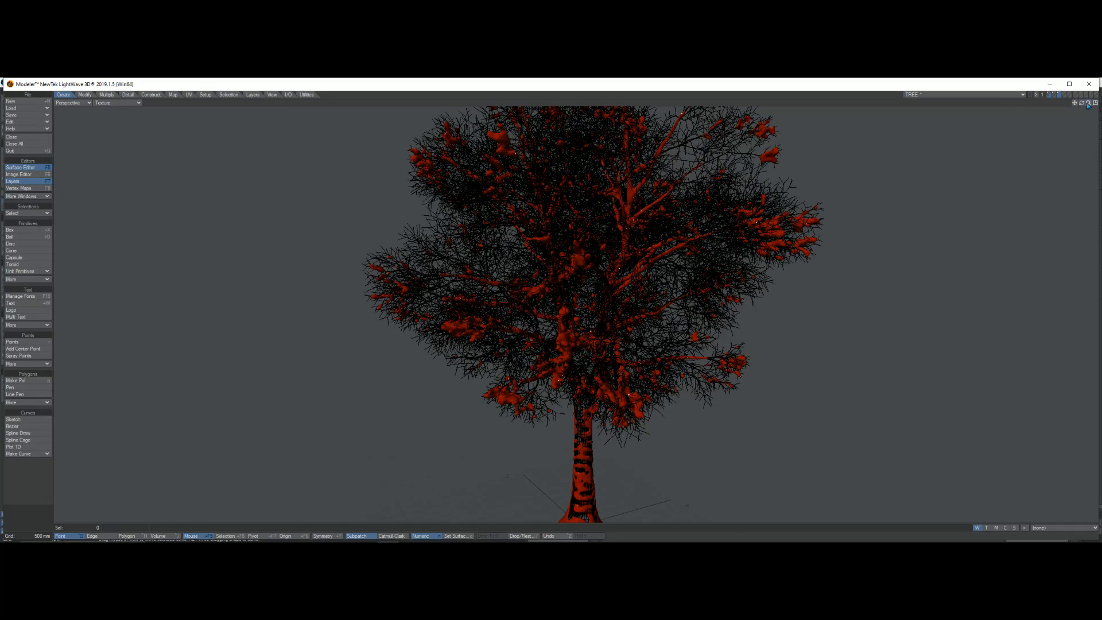
mouse_move(557, 327)
left_mouse_down("alt")
mouse_move(587, 365)
mouse_move(660, 317)
mouse_move(541, 342)
left_mouse_up("alt")
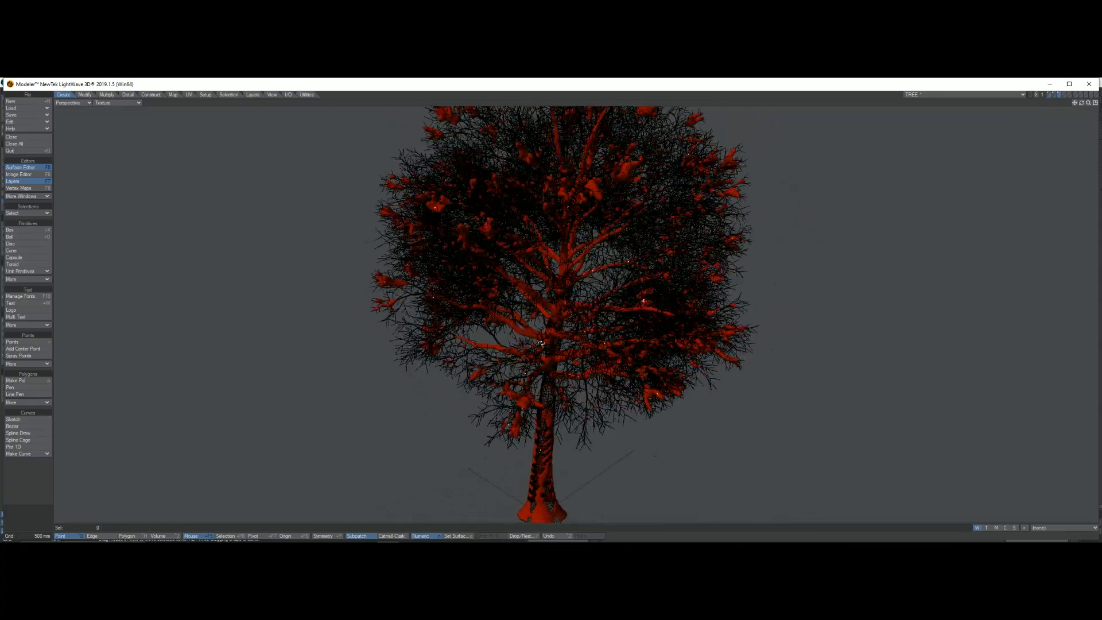
left_click_drag(680, 317, 402, 364, "alt")
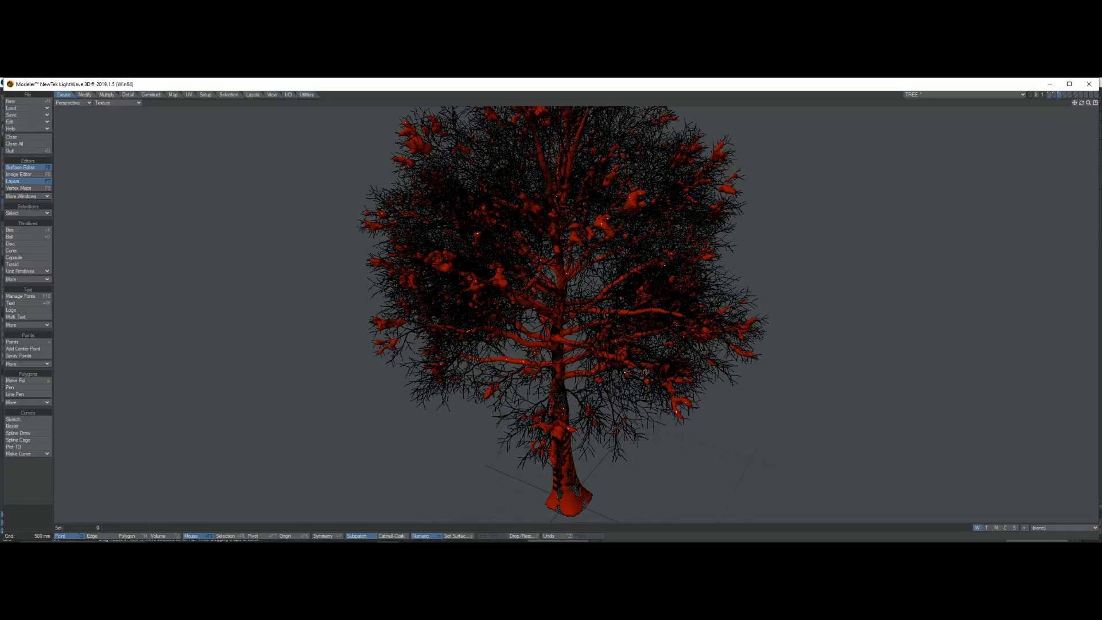
left_click_drag(645, 372, 474, 326, "alt")
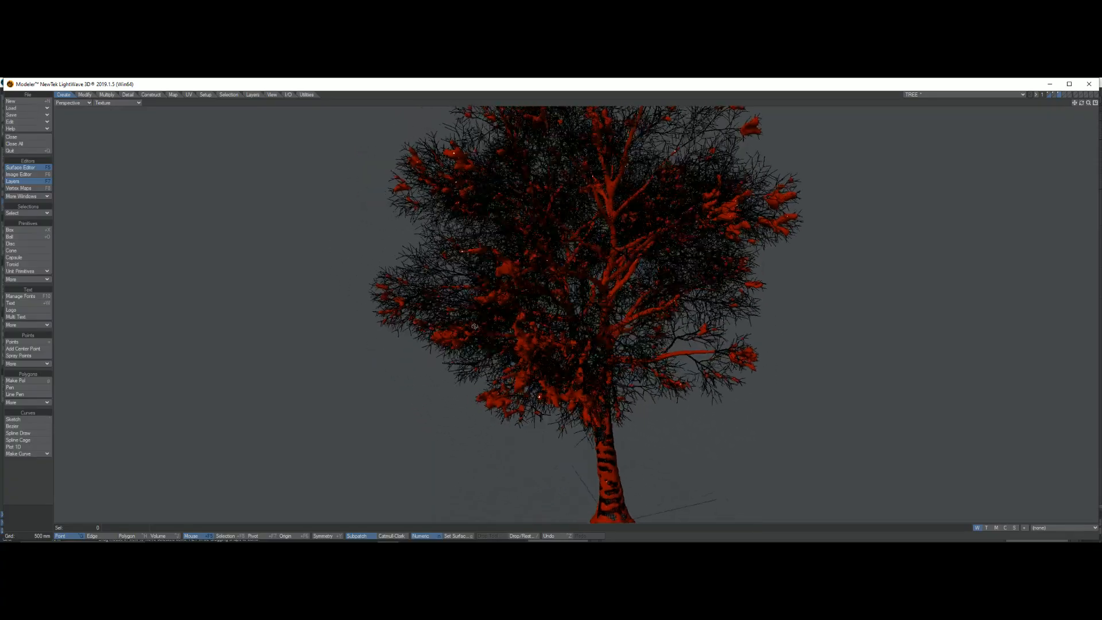
left_click_drag(656, 311, 818, 223, "alt")
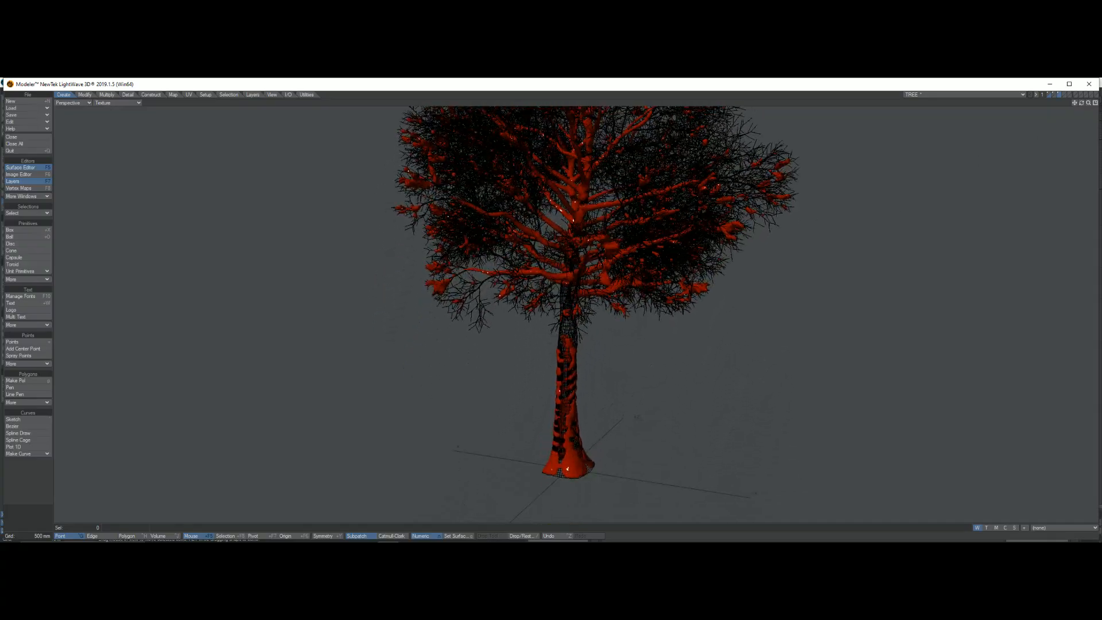
left_click_drag(1088, 103, 520, 325)
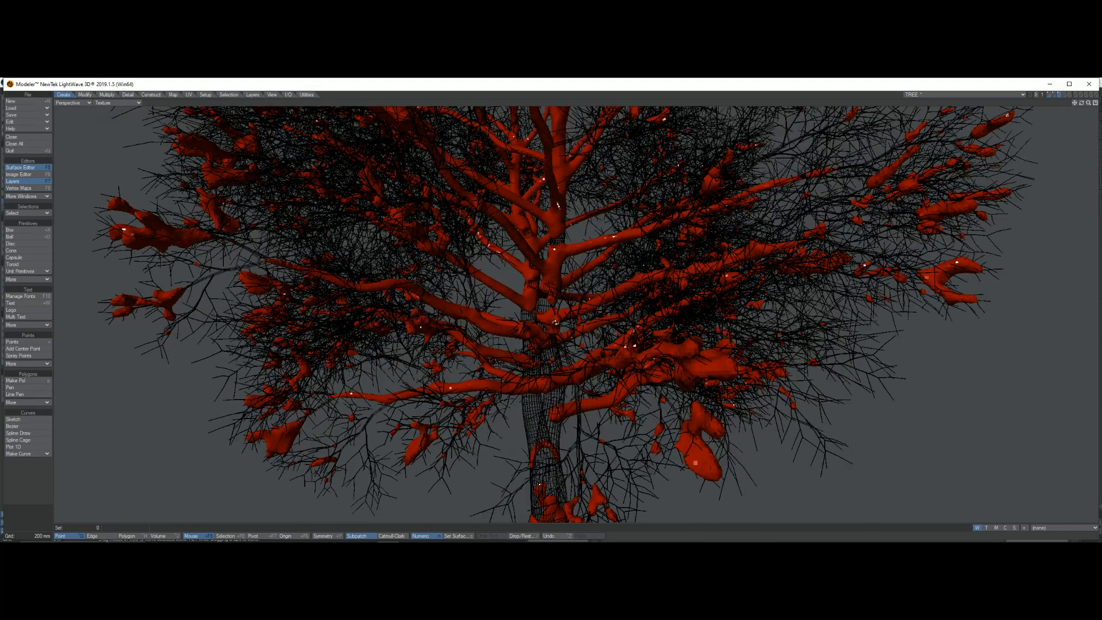
left_click_drag(517, 364, 479, 197, "alt")
Select a band of snow polygons on the trunk, extend the selection to all connected polygons, and delete them.
left_click(135, 535)
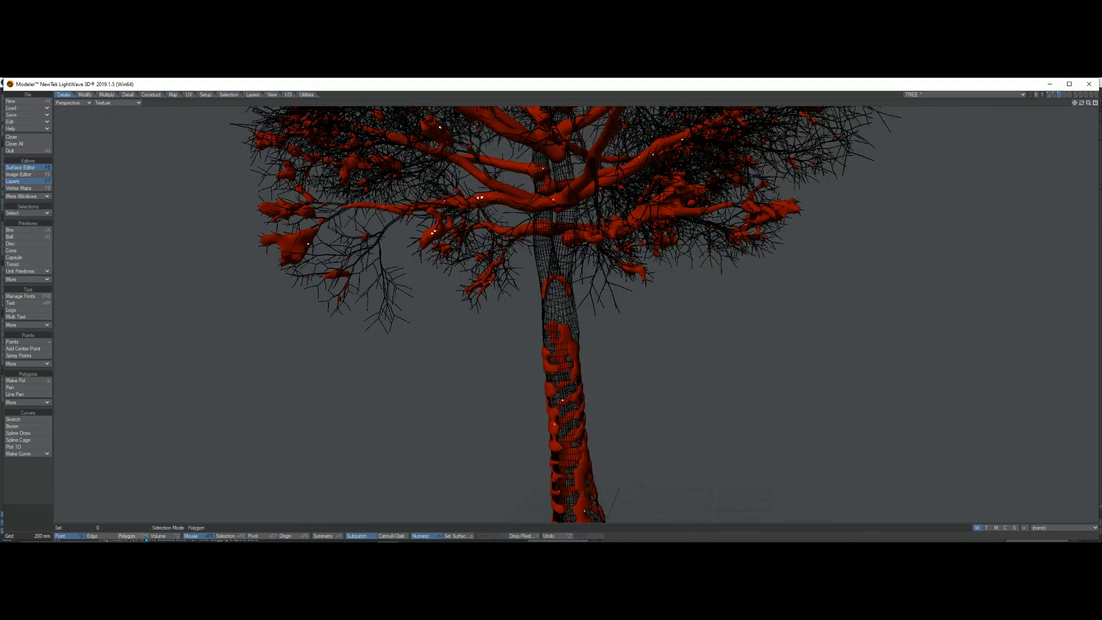
mouse_move(591, 343)
right_mouse_down()
mouse_move(614, 393)
mouse_move(533, 344)
right_mouse_up()
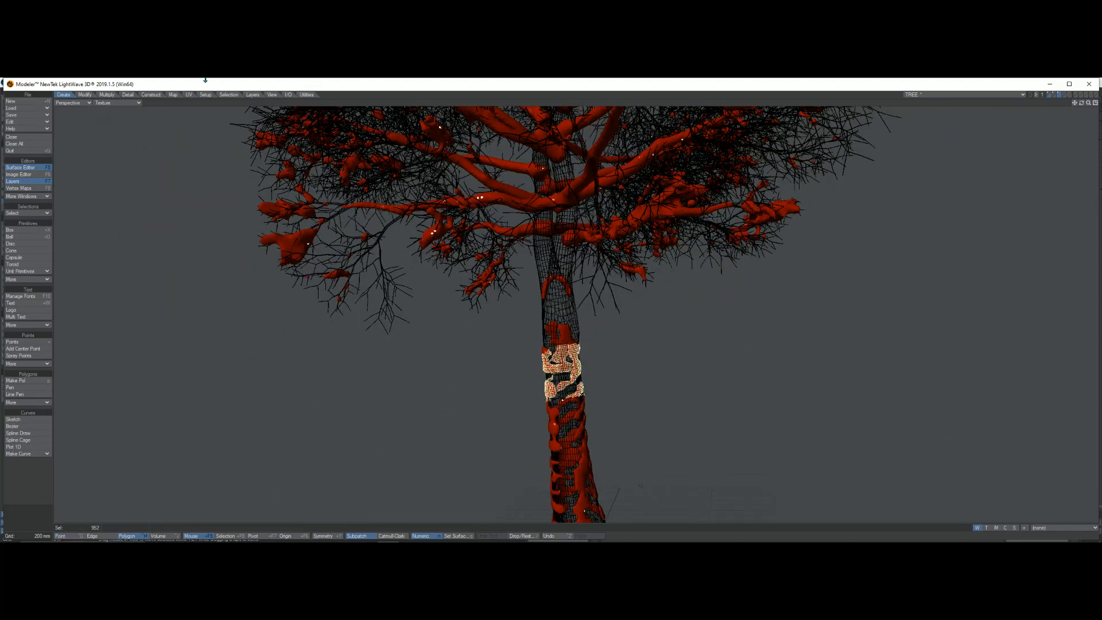
left_click(228, 95)
left_click(26, 230)
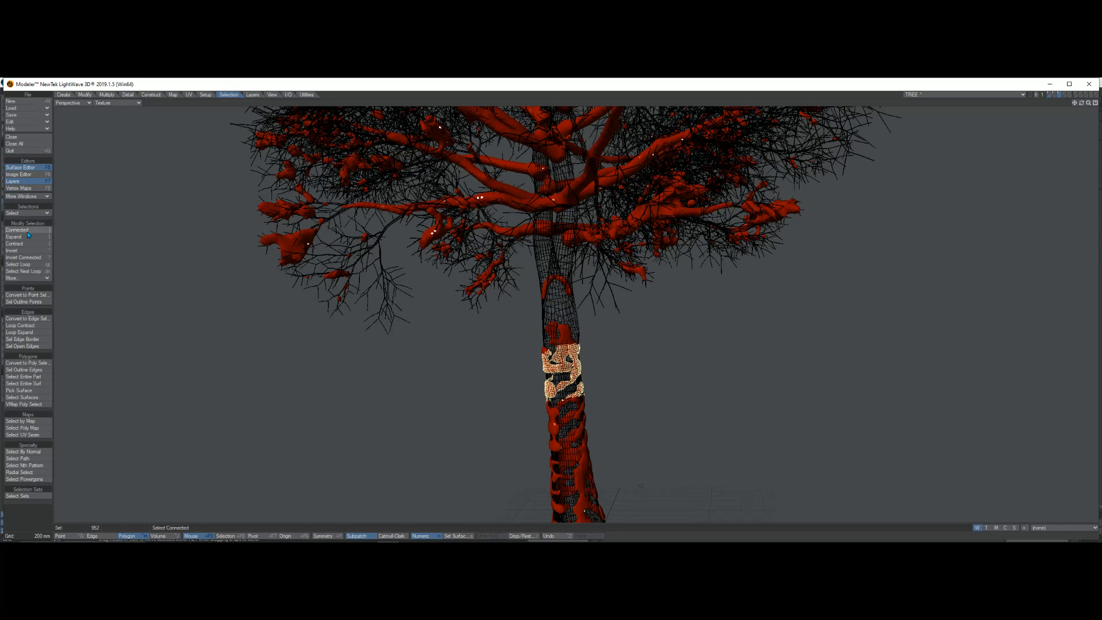
left_click(507, 337)
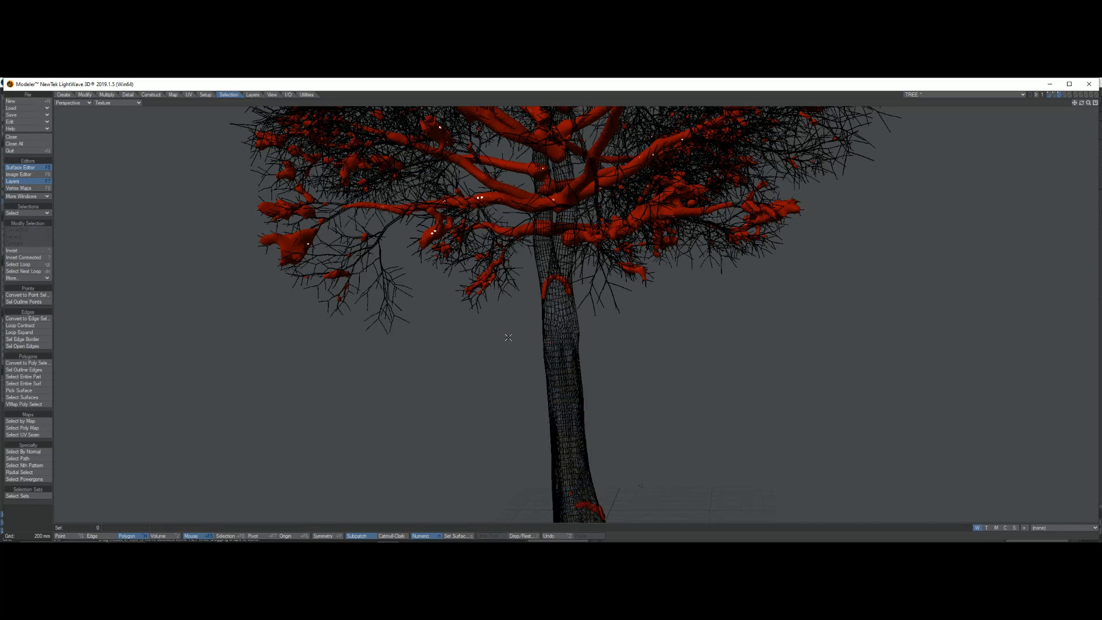
Close Modeler without saving changes to any object and return to LightWave Layout.
key("a")
left_click_drag(508, 337, 680, 381, "alt")
left_click(1088, 84)
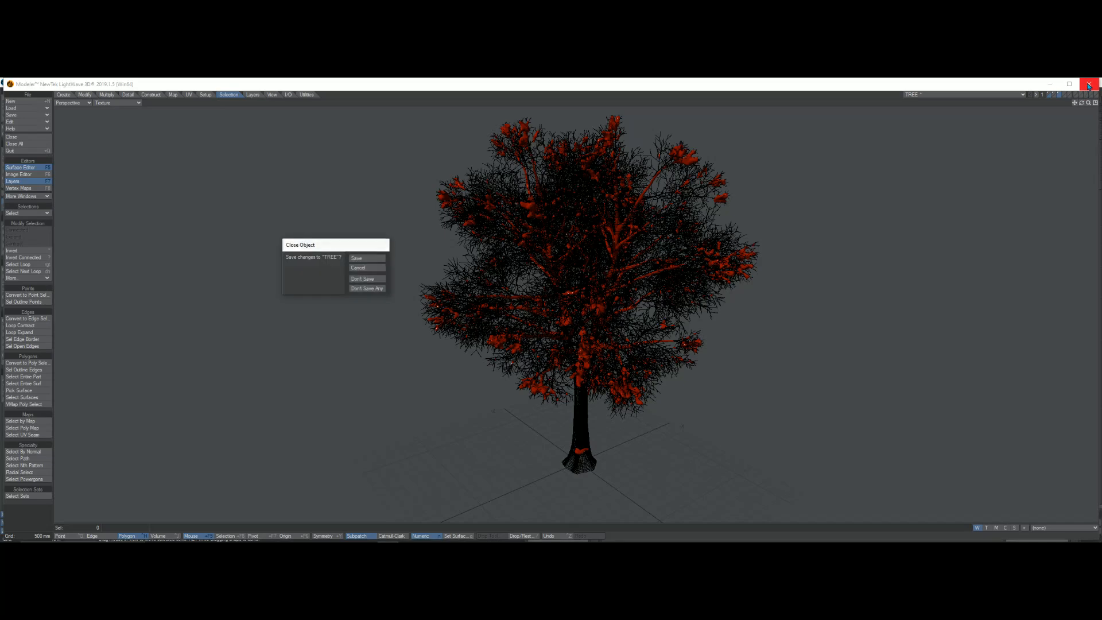
left_click(368, 288)
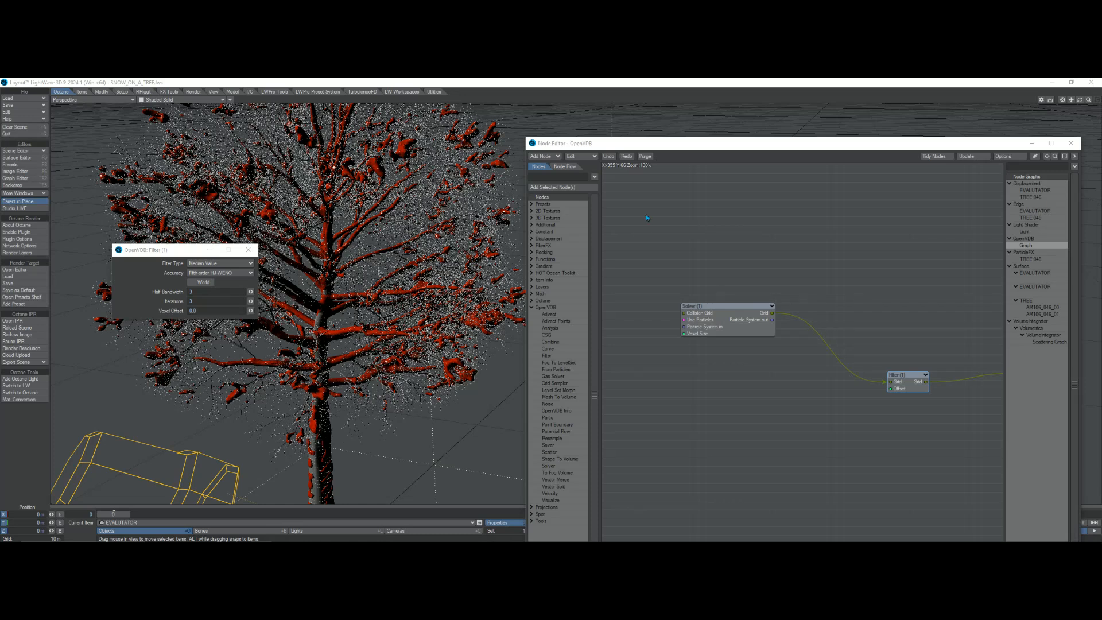
Review the Solver node's simulation settings and its connection through the Filter to the OpenVDB output, and close the node editor.
left_click_drag(684, 145, 628, 90)
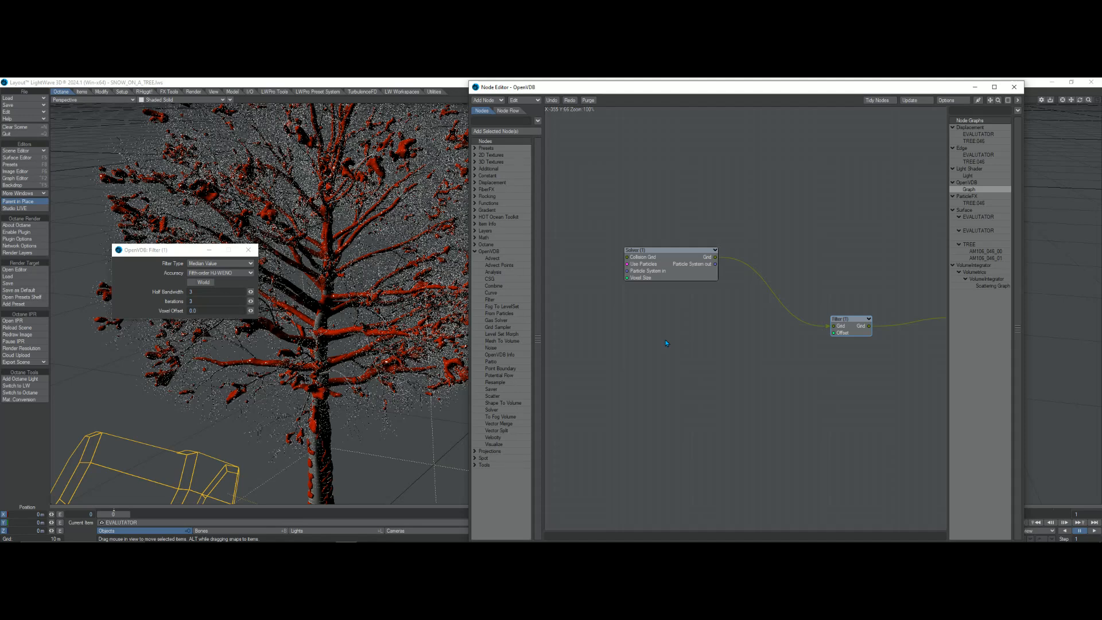
double_click(678, 265)
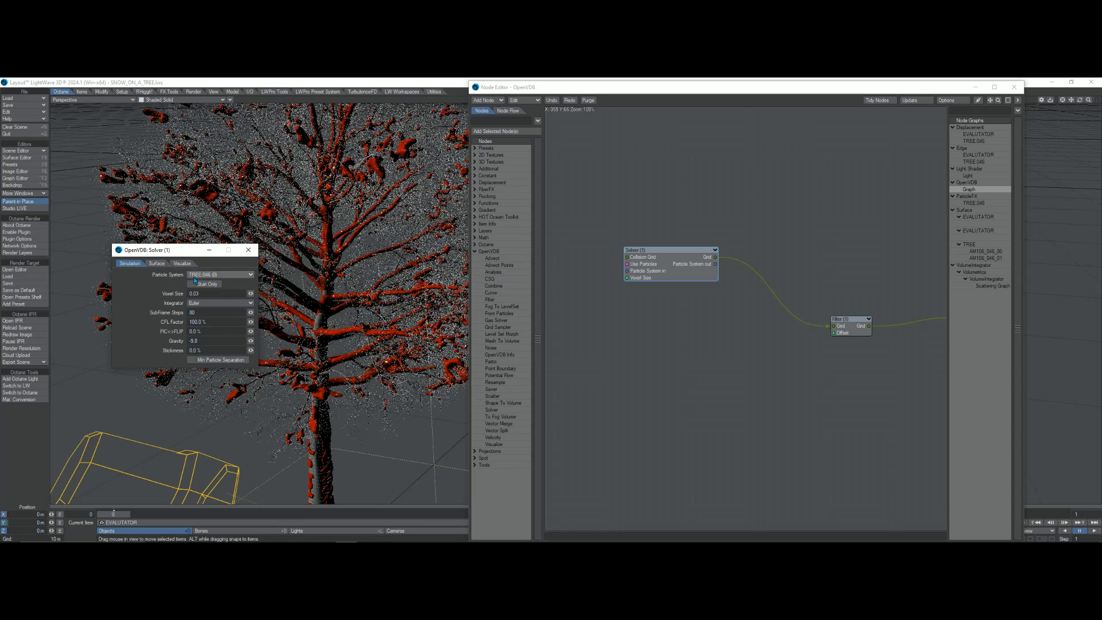
left_click(248, 249)
mouse_move(989, 100)
left_mouse_down()
mouse_move(905, 86)
mouse_move(886, 106)
mouse_move(991, 102)
left_mouse_up()
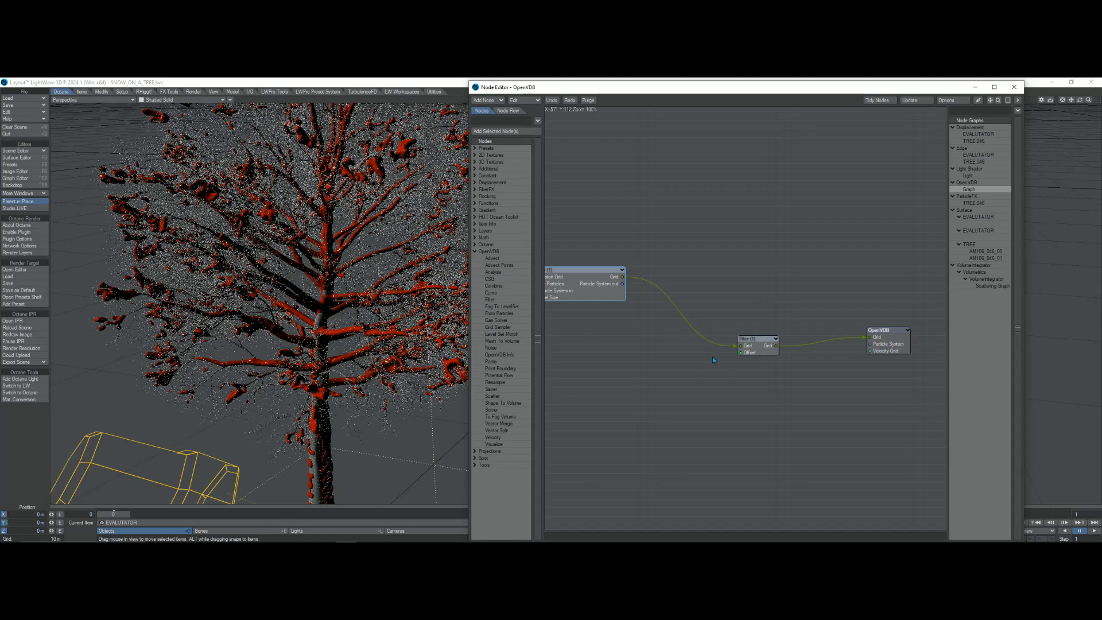
left_click(1013, 87)
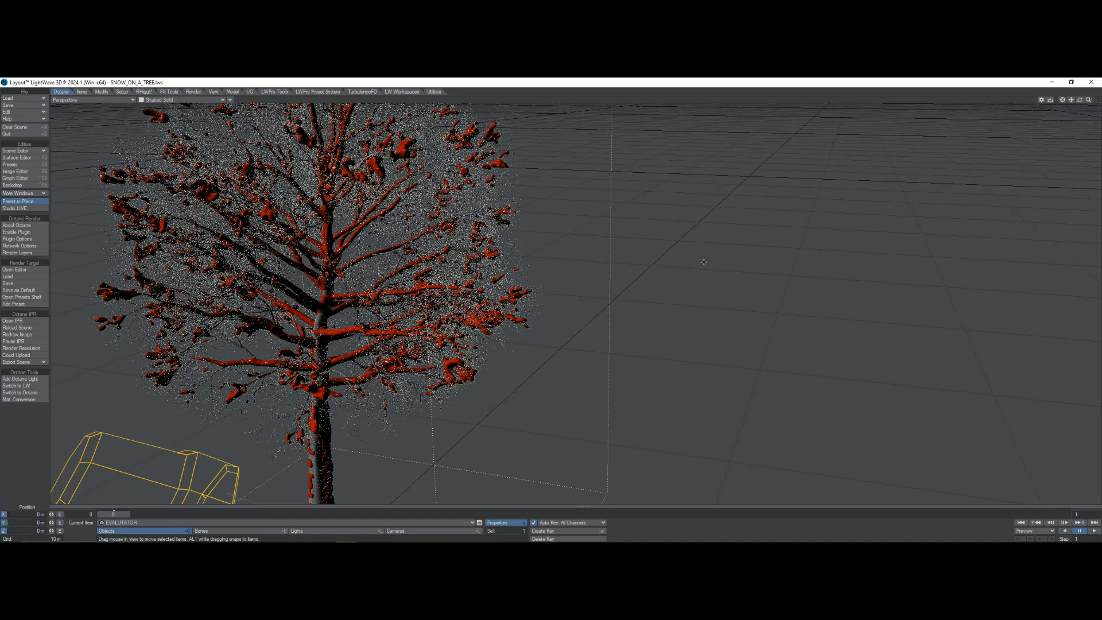
mouse_move(1071, 100)
left_mouse_down()
mouse_move(1097, 101)
mouse_move(1071, 99)
left_mouse_up()
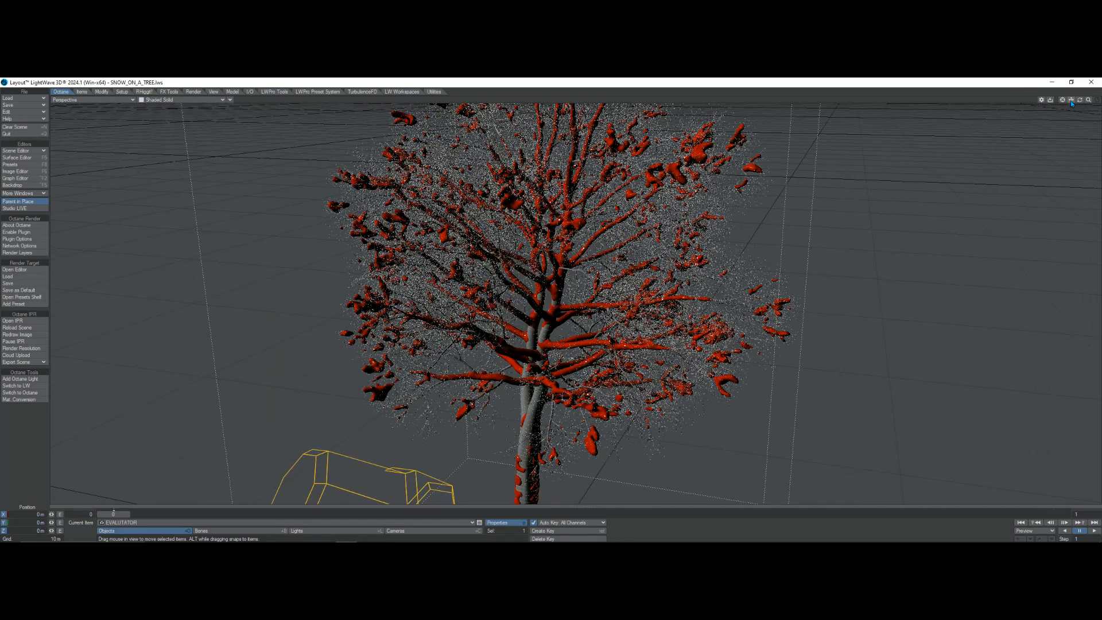